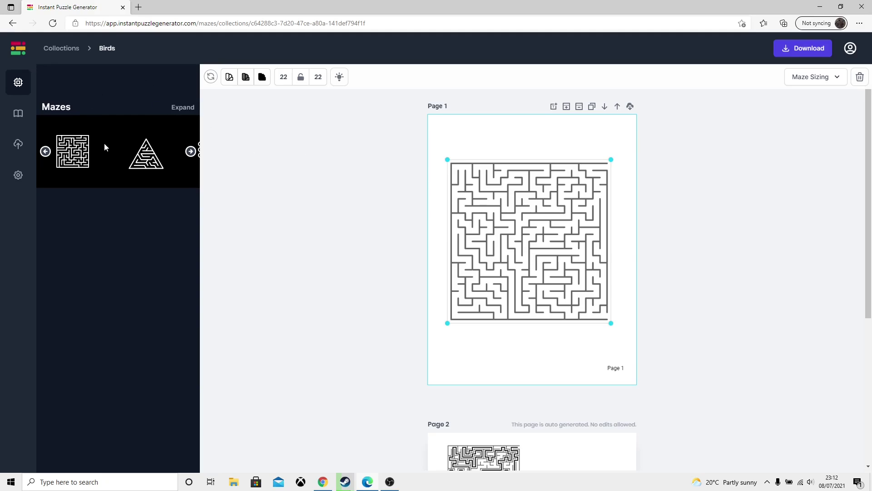
Reduce the square maze's complexity to 18 by 18 cells, shrink it, and reposition it near the middle of page 1
left_click(191, 153)
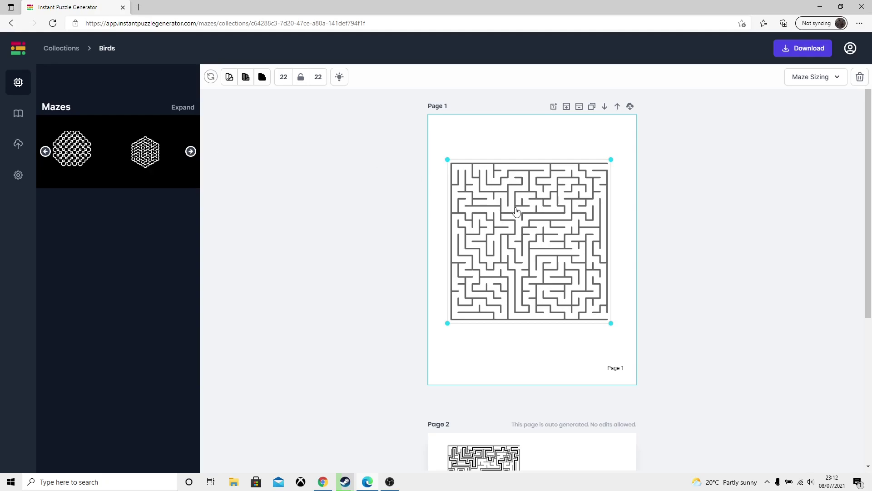
left_click(802, 83)
left_click_drag(791, 105, 782, 105)
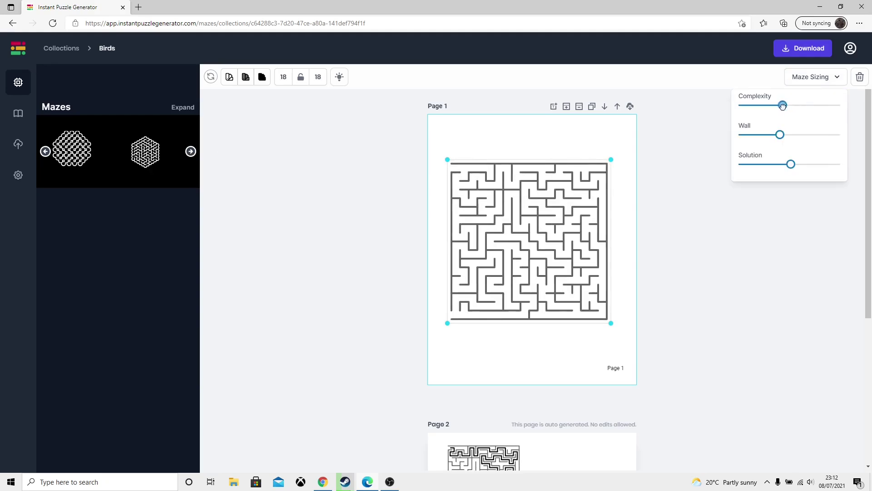
left_click_drag(609, 159, 582, 195)
left_click_drag(577, 226, 593, 221)
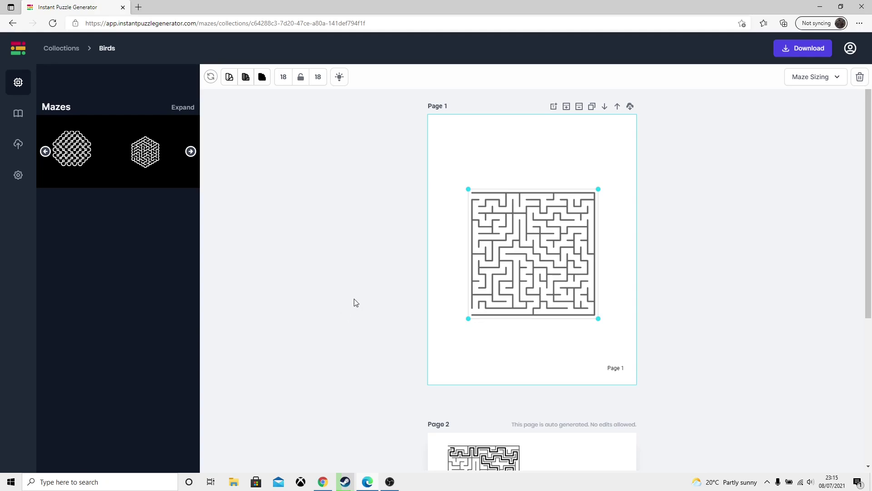
Look at the "This book belongs to" page in Canva and return to Instant Puzzle Generator
left_click(367, 481)
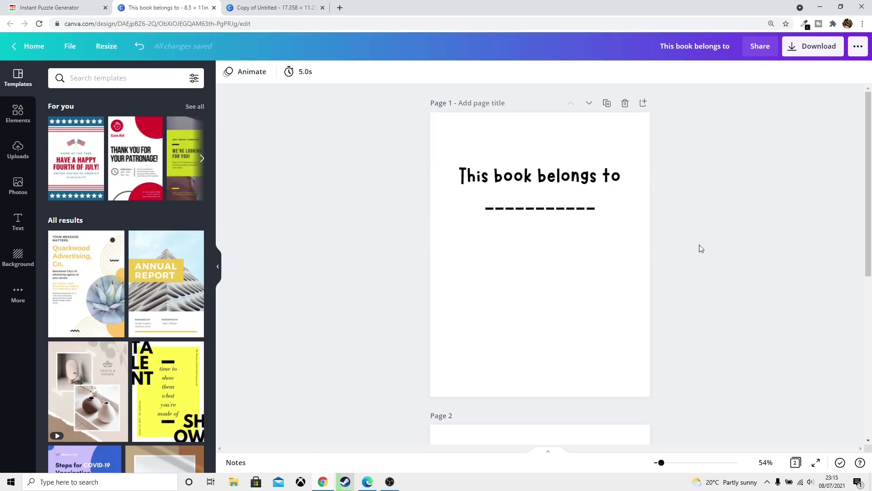
left_click(572, 192)
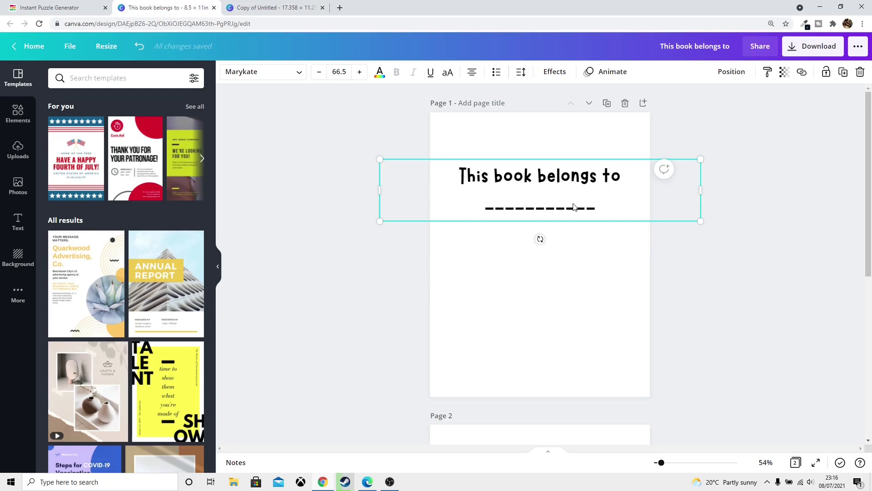
key("alt+Tab")
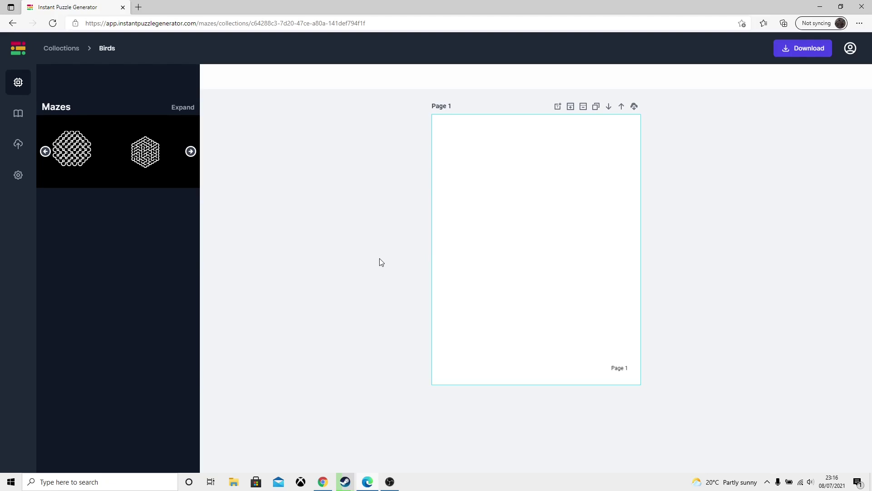
Insert the owl image on page 1 and generate a maze from its shape
left_click(18, 144)
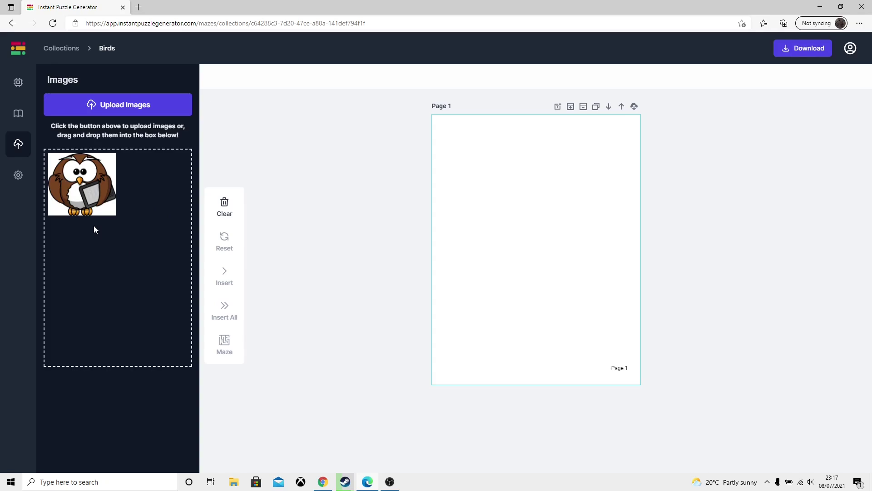
left_click(91, 206)
left_click(224, 277)
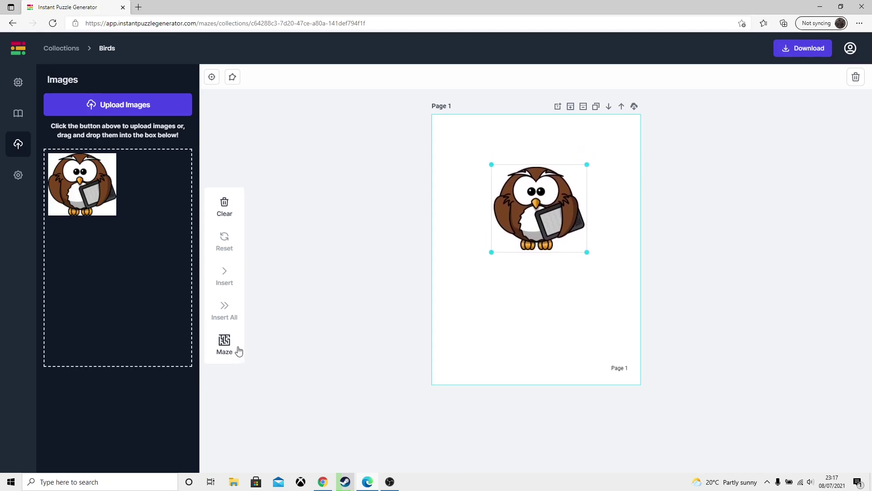
left_click(225, 346)
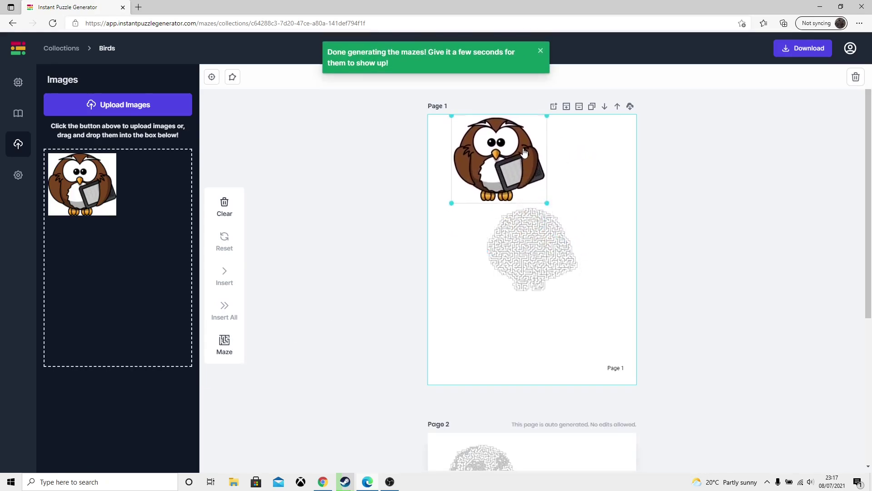
Enlarge the owl-shaped maze on page 1 and delete the owl picture above it
left_click(541, 240)
left_click_drag(483, 293, 449, 348)
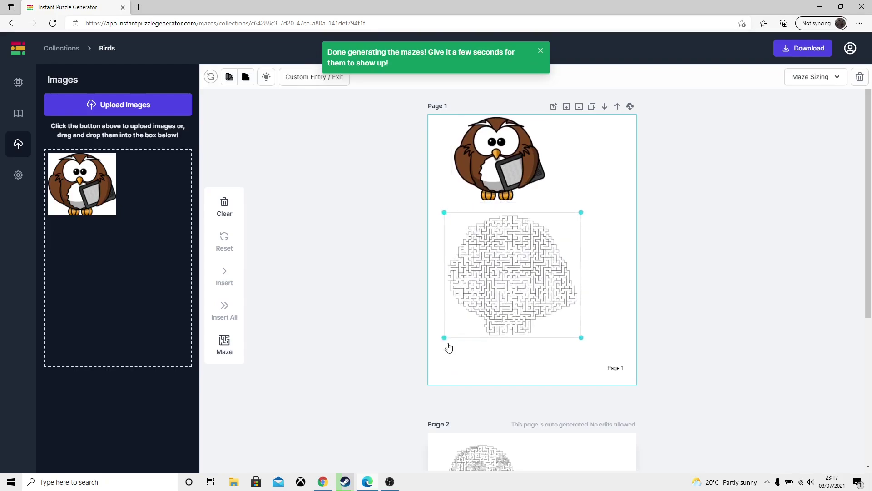
left_click(513, 169)
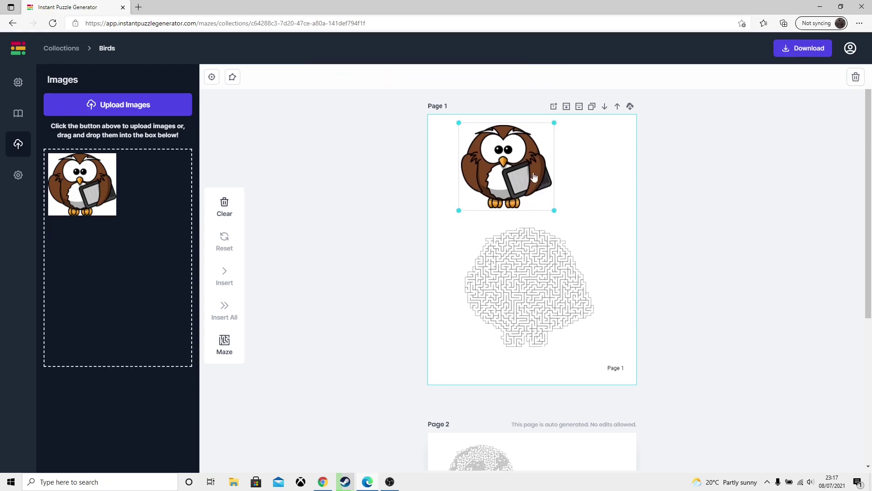
key("Delete")
Lower the owl-shaped maze's complexity to the minimum
left_click(530, 239)
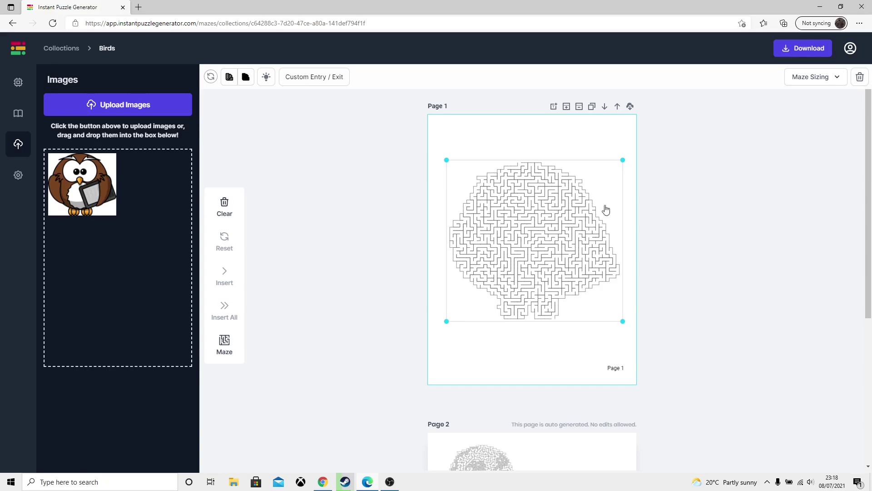
left_click(812, 81)
left_click_drag(778, 106, 744, 106)
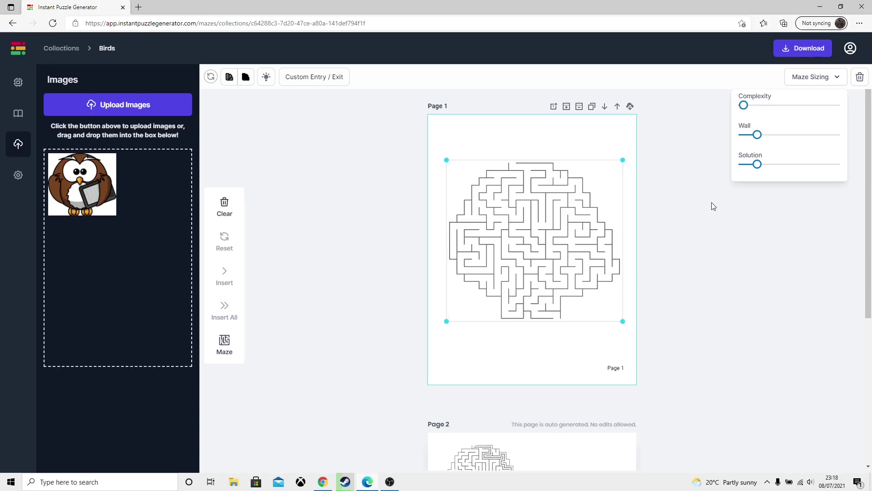
Download the mazes as a zipped set of PNG files
left_click(803, 48)
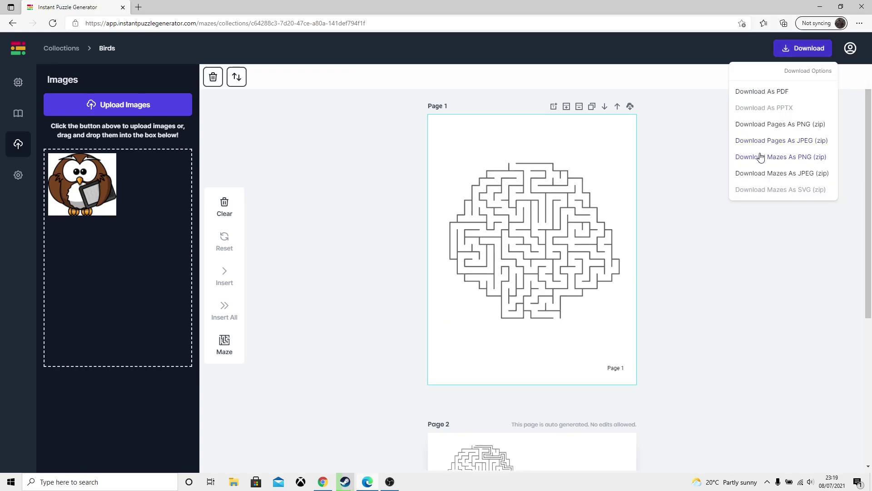
left_click(712, 285)
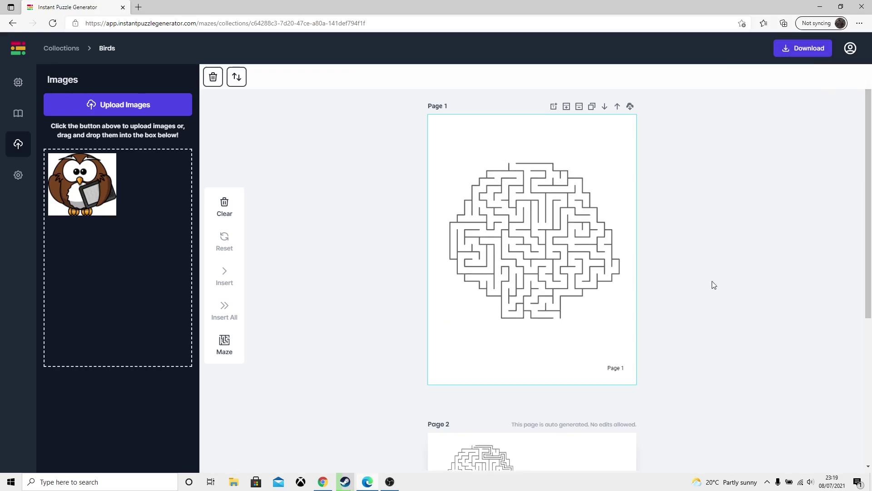
left_click(808, 50)
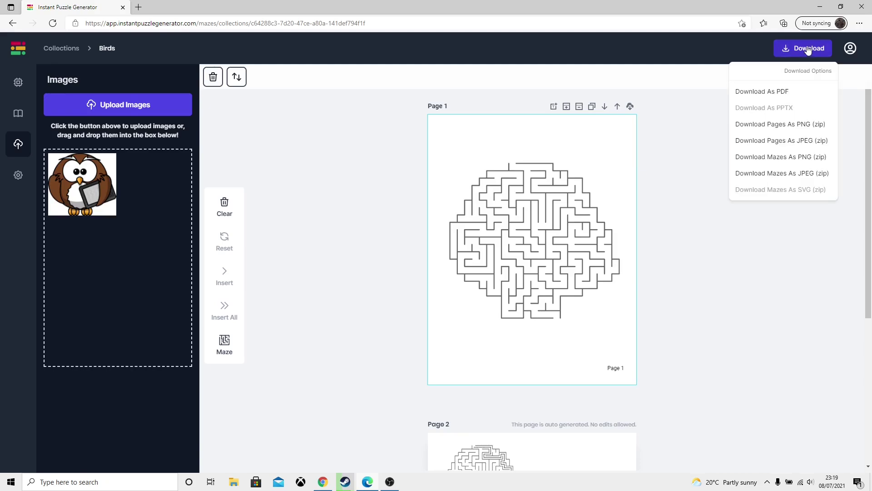
left_click(782, 157)
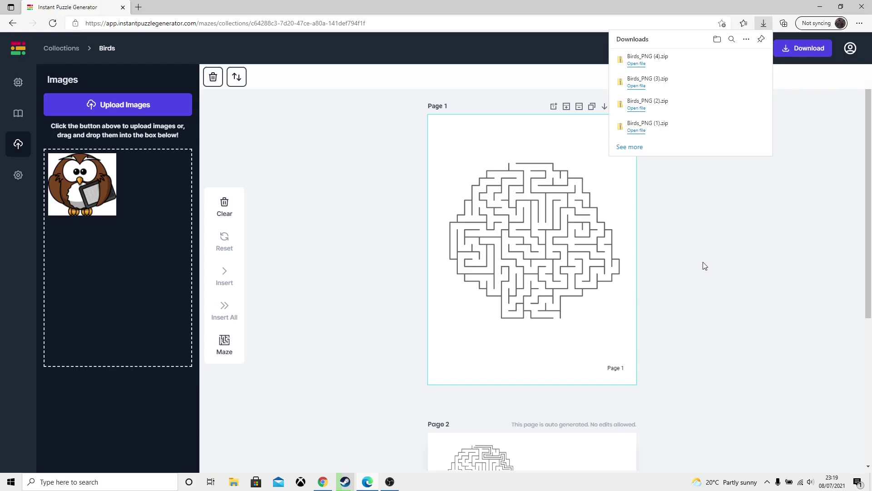
Switch to the "This book belongs to" design in Canva and paste the owl-shaped maze onto page 2
key("alt+Tab")
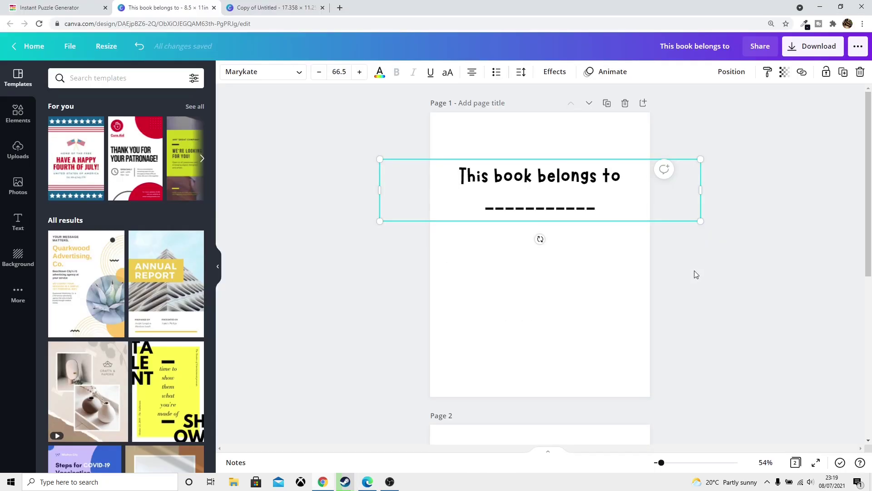
scroll(666, 278, "down", 5)
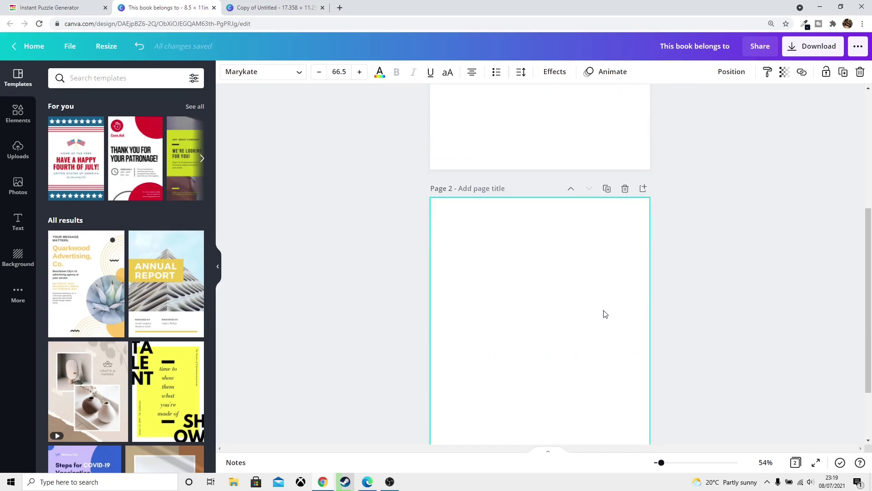
left_click(585, 313)
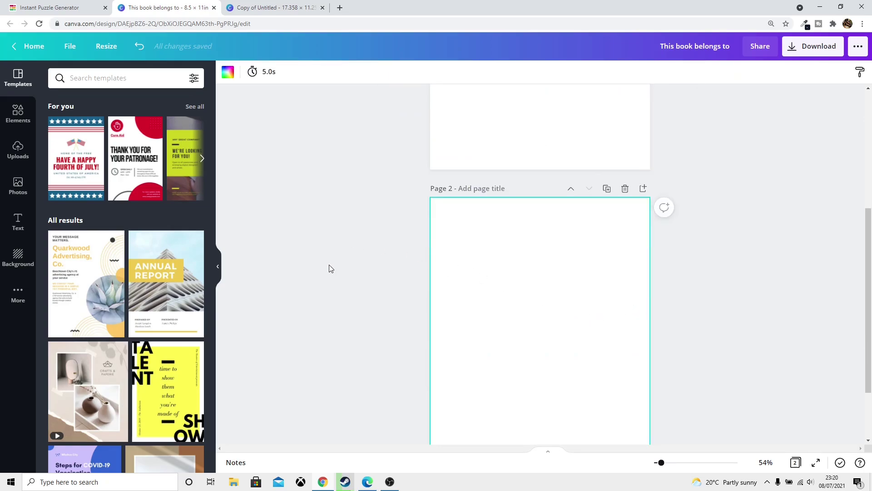
key("ctrl+v")
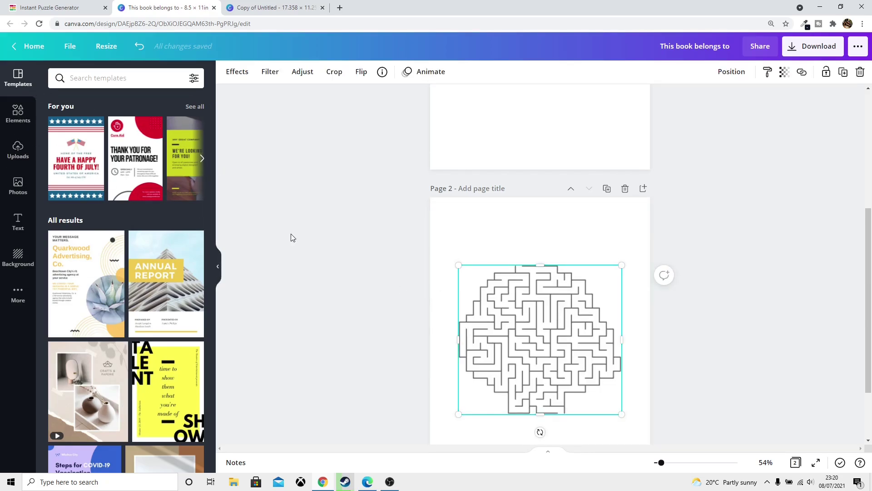
Enlarge the maze on page 2 and reposition it in the middle of the page
scroll(727, 261, "down", 1)
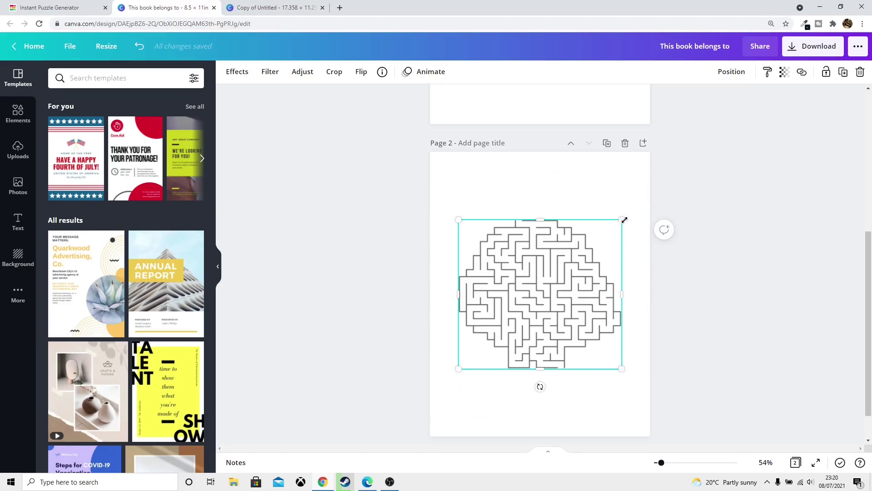
left_click_drag(623, 220, 647, 205)
left_click_drag(572, 253, 553, 265)
left_click(406, 297)
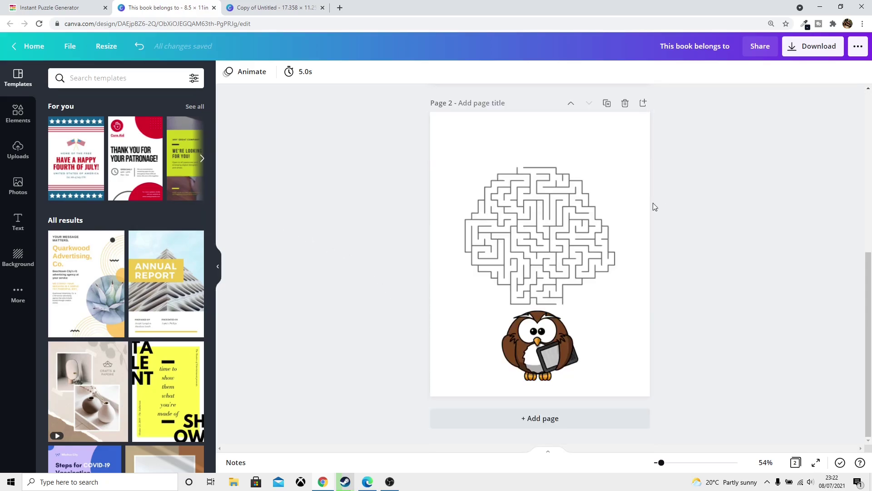
Add the heading "OWL PUZZLE" above the maze on page 2, centred between the two owl pictures
left_click(544, 276)
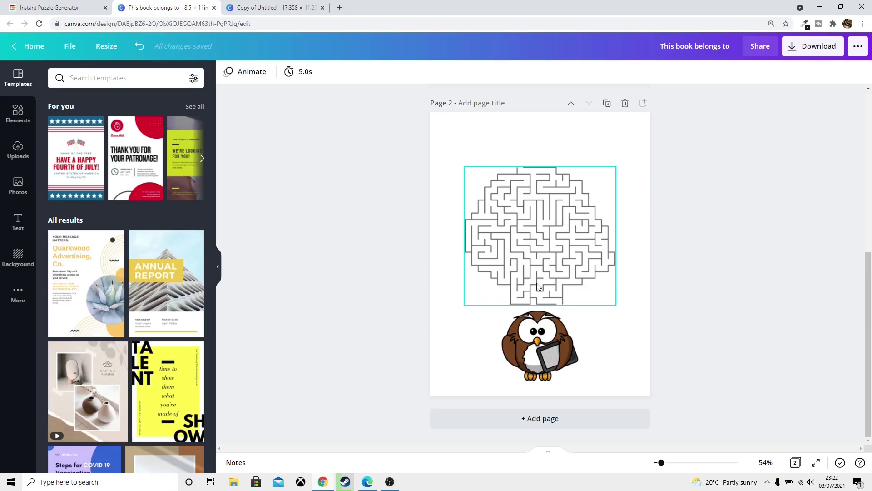
left_click(18, 222)
left_click(107, 125)
left_click_drag(569, 258, 569, 144)
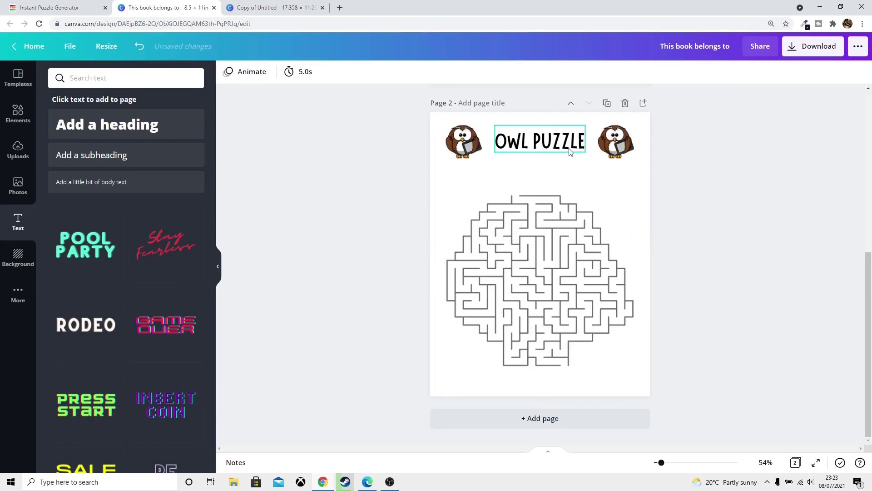
left_click_drag(570, 152, 571, 155)
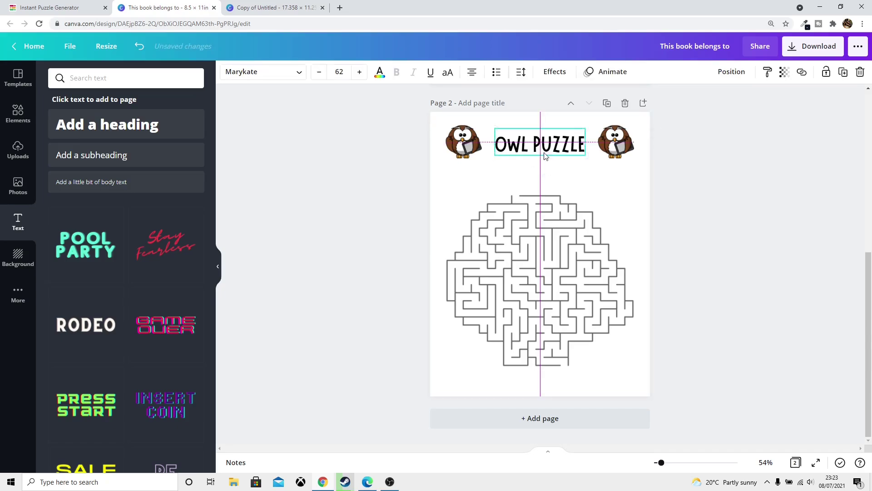
left_click(716, 203)
Change the page 2 heading text to "OWL MAZE"
left_click(571, 147)
left_click(571, 147)
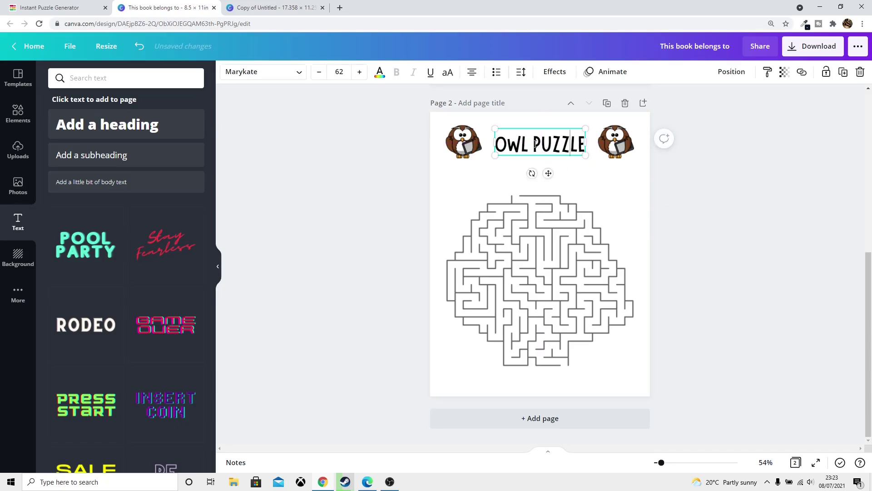
double_click(536, 145)
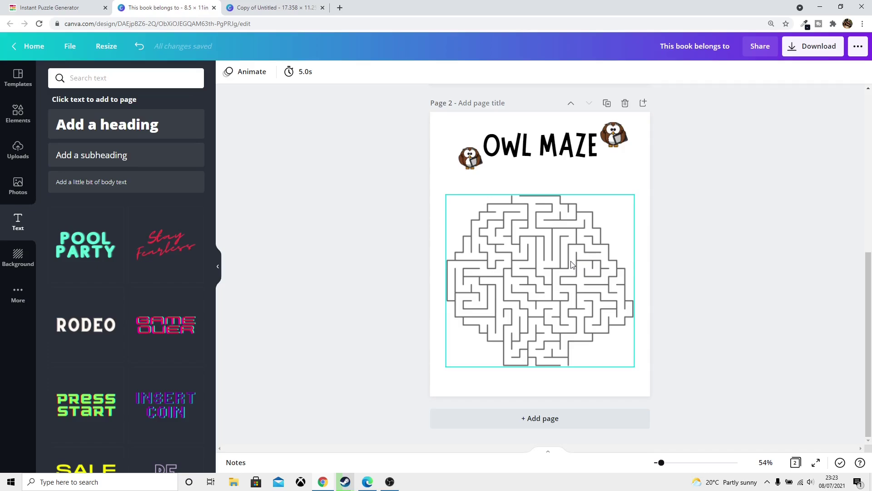
scroll(571, 264, "up", 1)
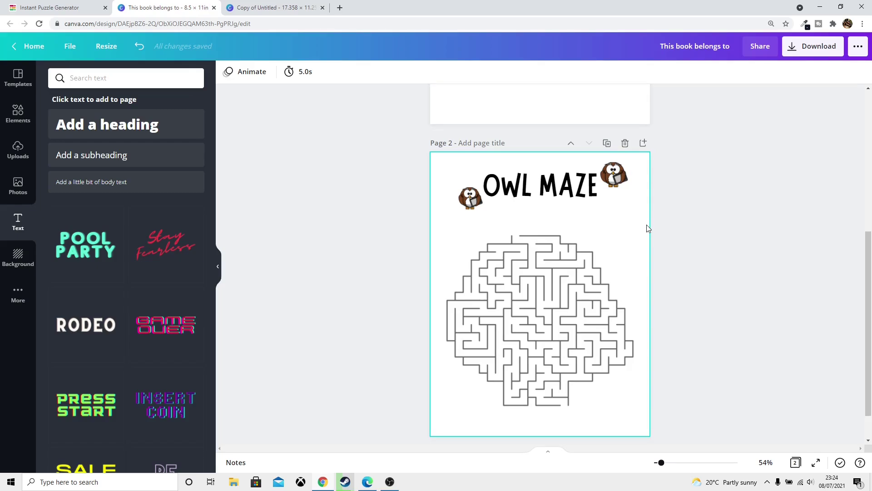
scroll(647, 224, "down", 1)
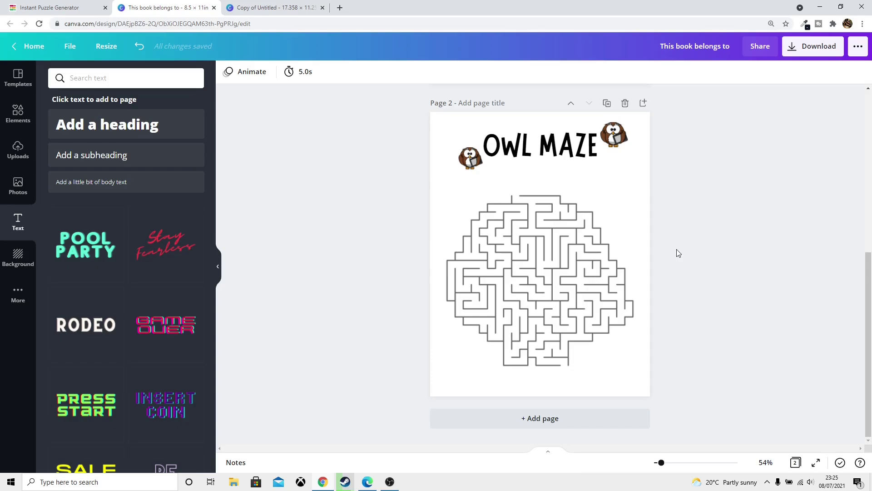
Add a third page to the Canva book and paste the "Garden birds" word search from the puzzle generator onto it
key("ctrl+shift+Tab")
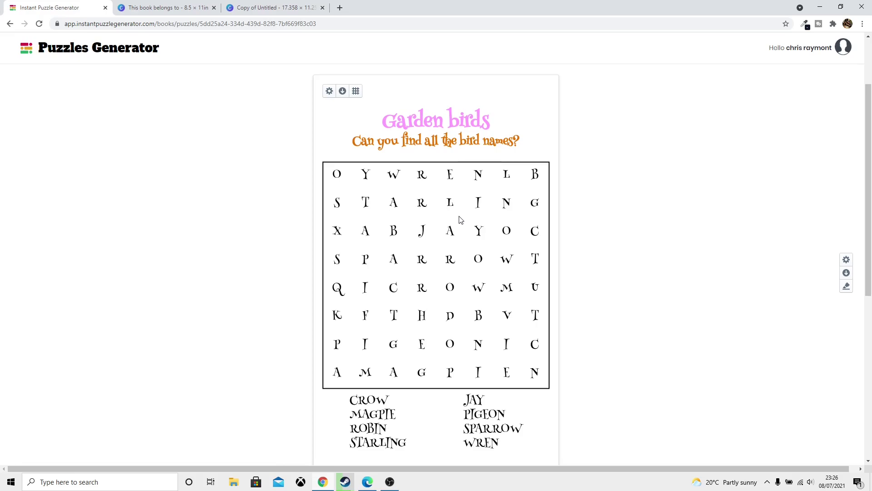
key("ctrl+Tab")
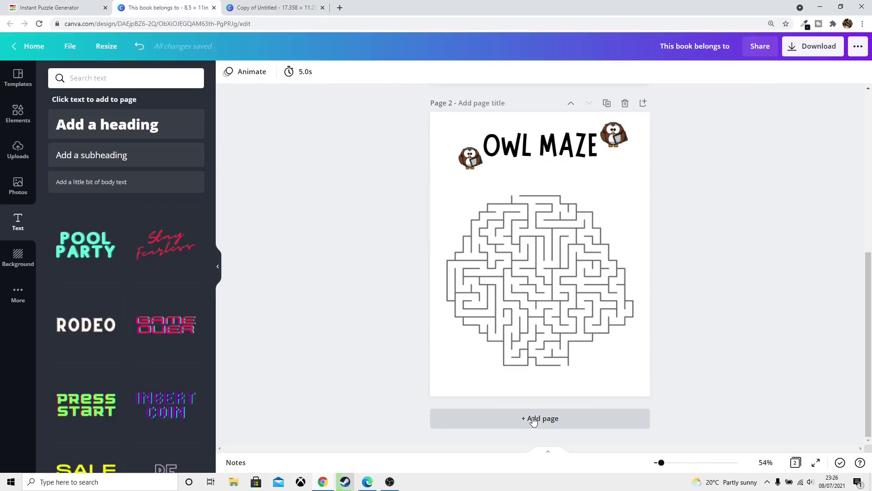
left_click(534, 419)
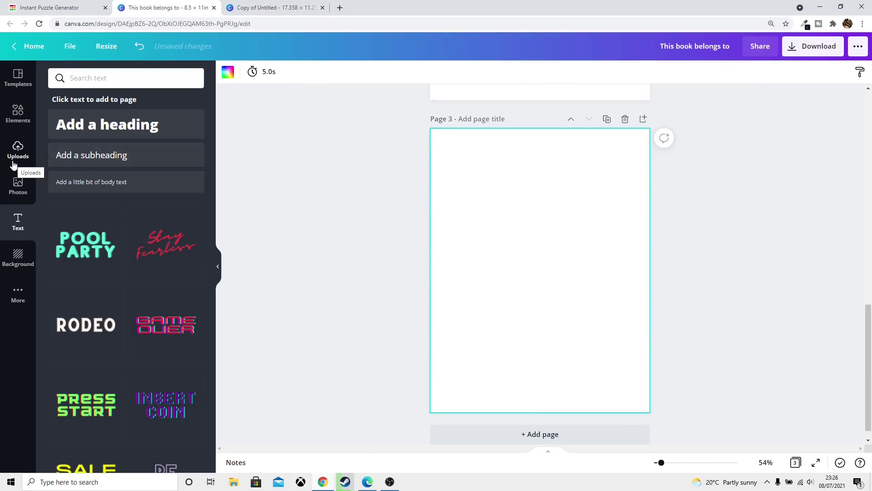
key("ctrl+v")
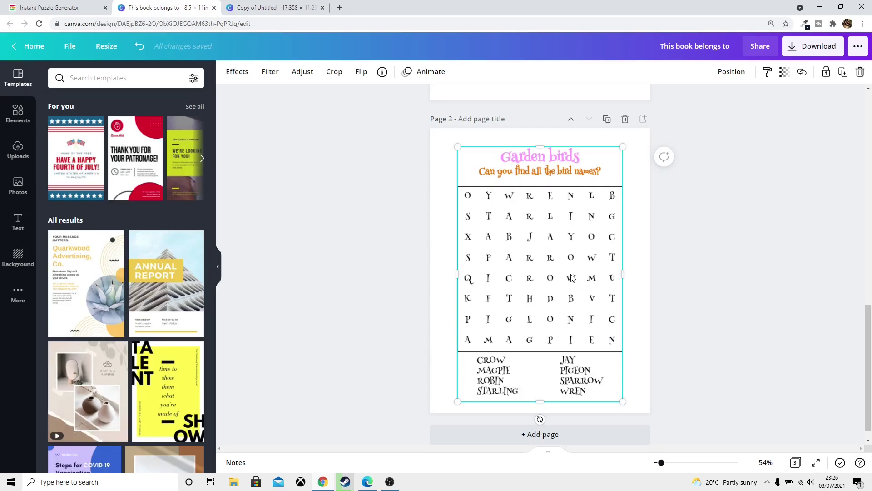
Centre the "Garden birds" word search horizontally on page 3
left_click(733, 256)
left_click(579, 274)
left_click_drag(578, 274, 575, 273)
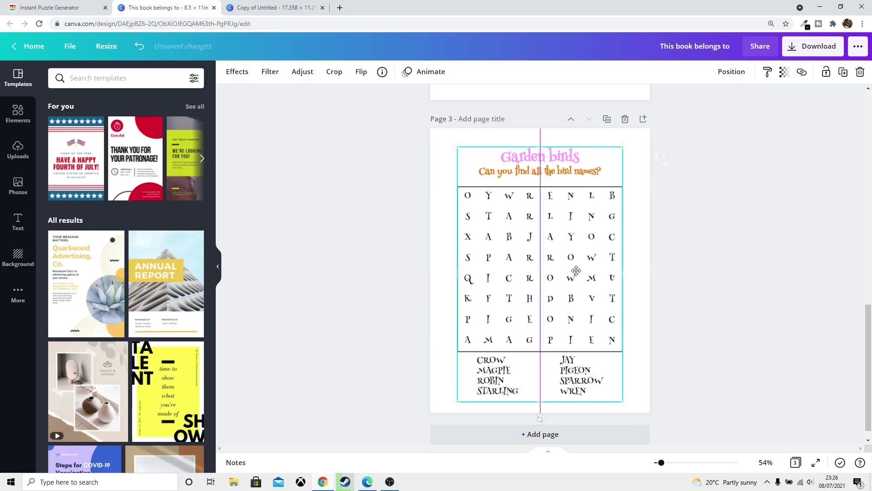
left_click(715, 258)
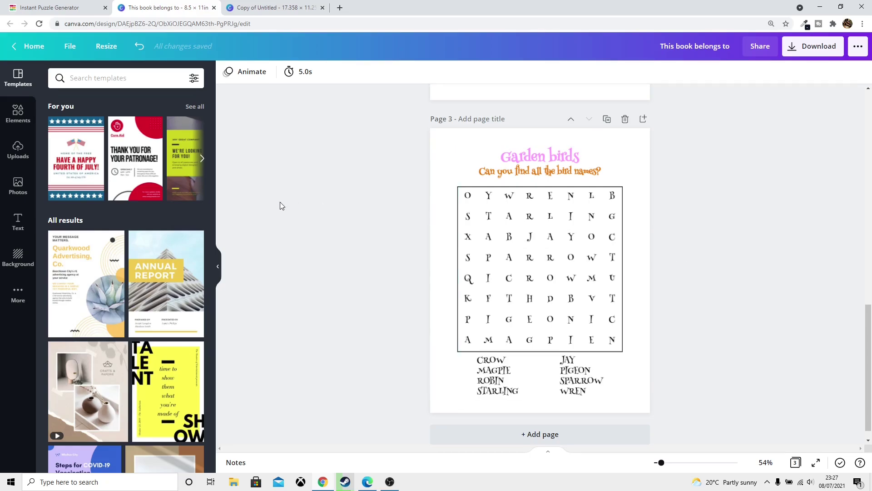
scroll(697, 225, "up", 10)
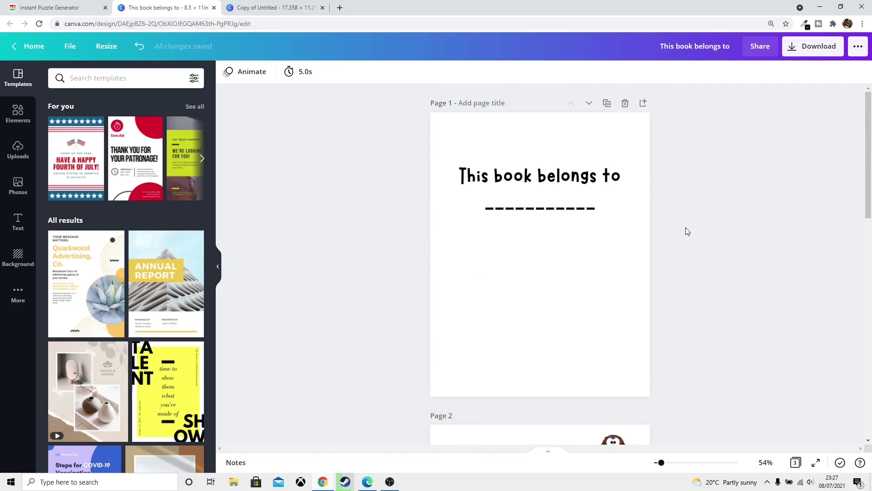
scroll(686, 237, "down", 5)
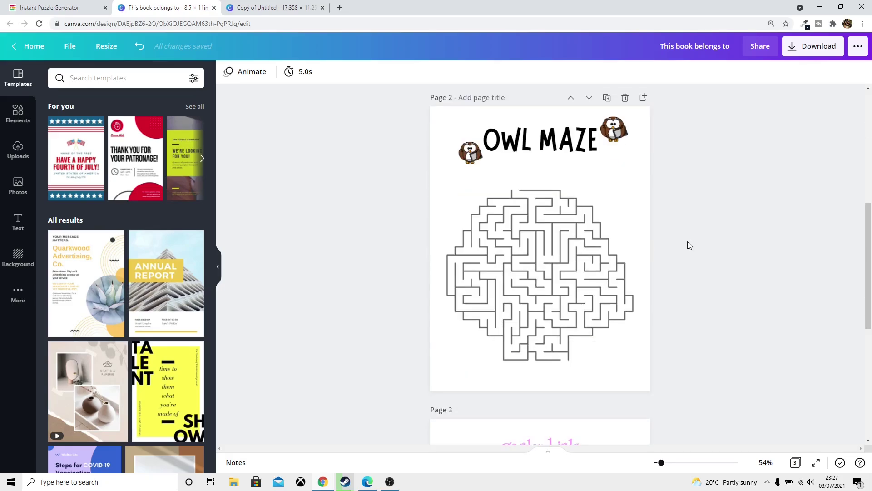
scroll(666, 248, "down", 3)
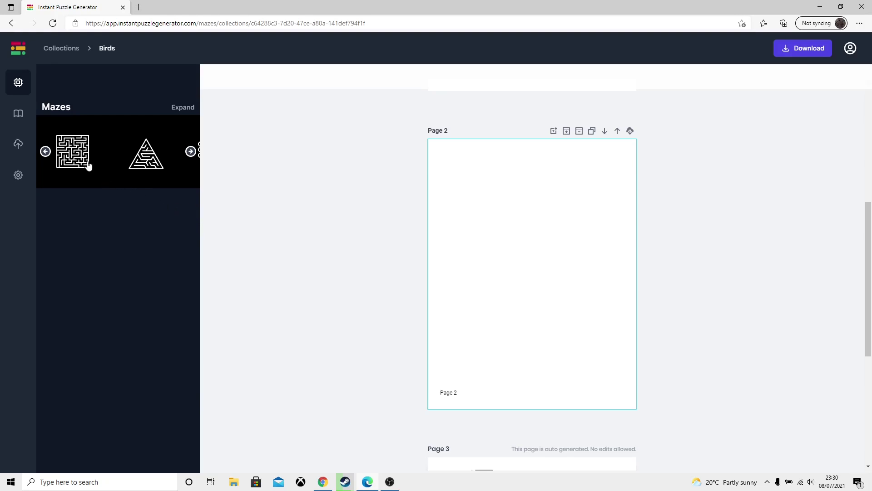
In Instant Puzzle Generator, place a square maze on page 2 and lower its complexity to 10 by 10
left_click_drag(84, 164, 496, 305)
left_click(817, 80)
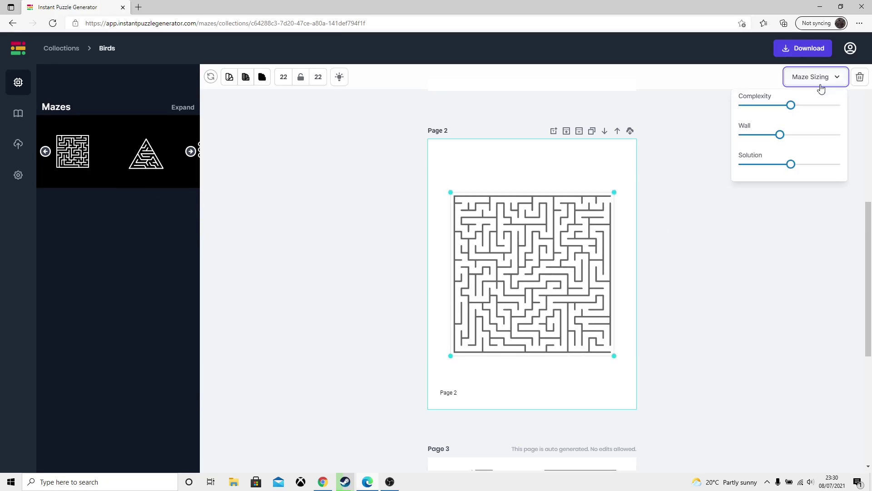
left_click_drag(790, 105, 763, 105)
left_click(566, 289)
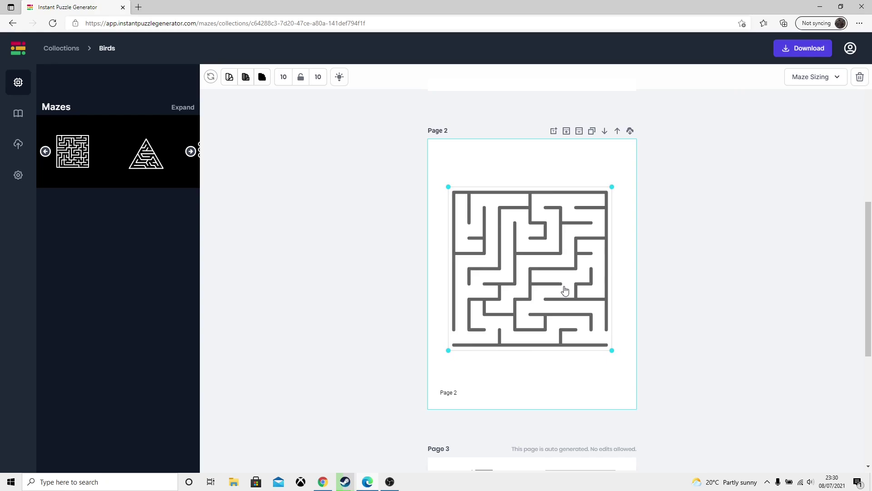
Insert the uploaded penguin picture on page 1 and convert it into a penguin-shaped maze
left_click(25, 147)
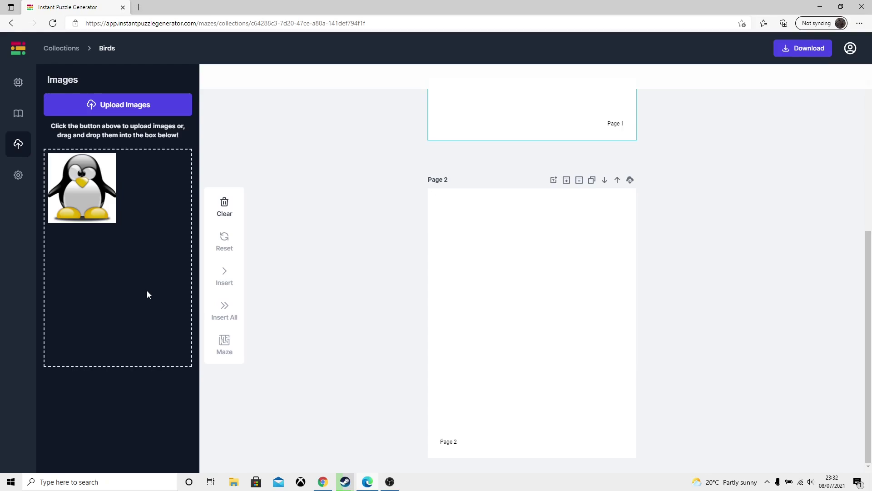
left_click(97, 206)
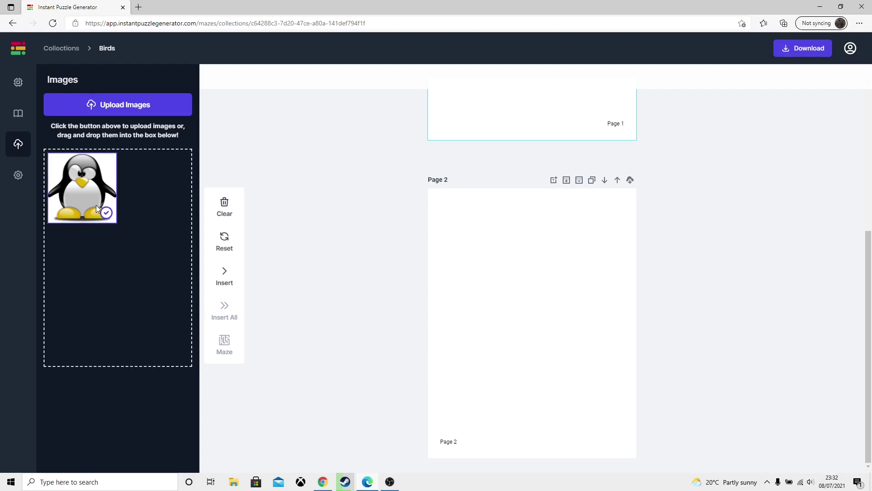
left_click(225, 273)
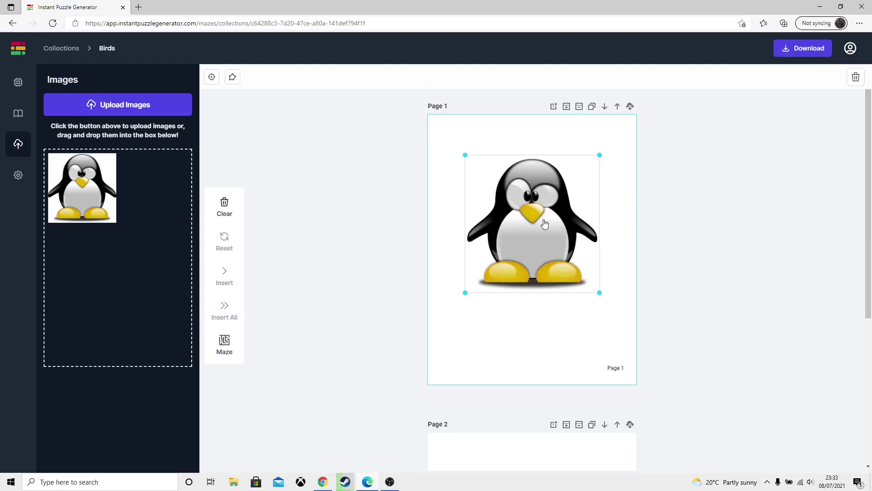
left_click(232, 77)
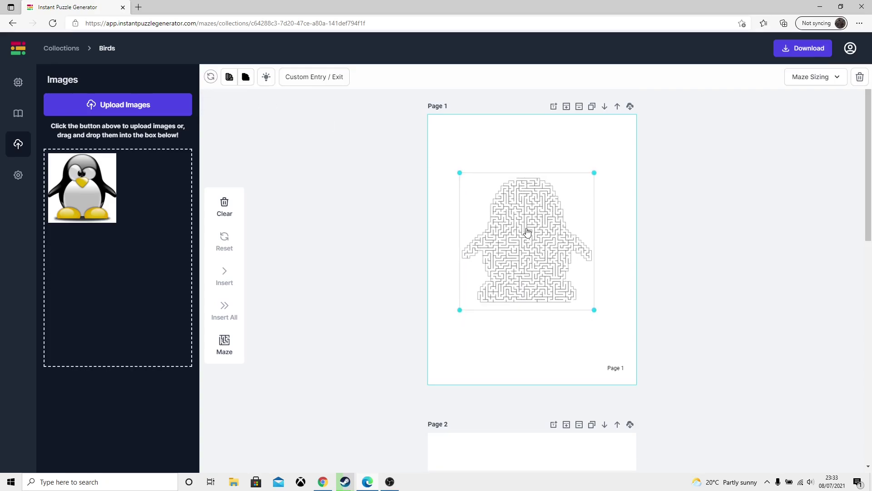
Lower the penguin maze's complexity to almost the minimum and select the maze
left_click(816, 77)
left_click_drag(778, 104, 743, 115)
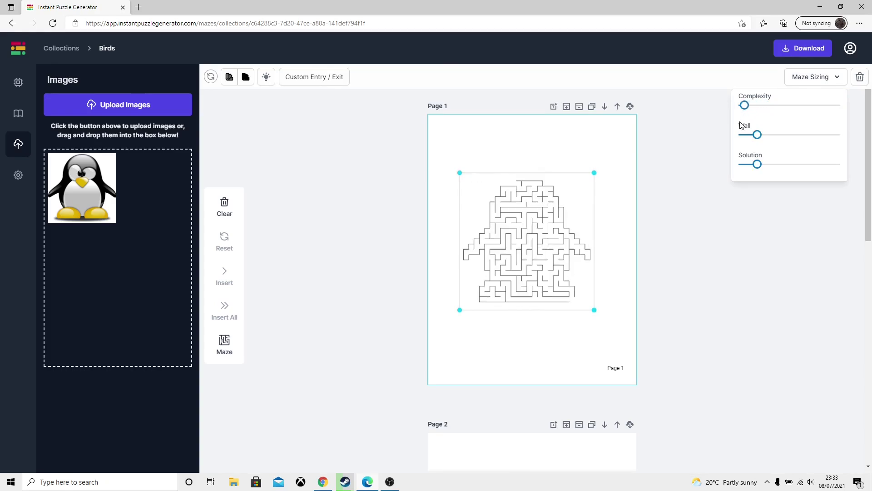
left_click(560, 236)
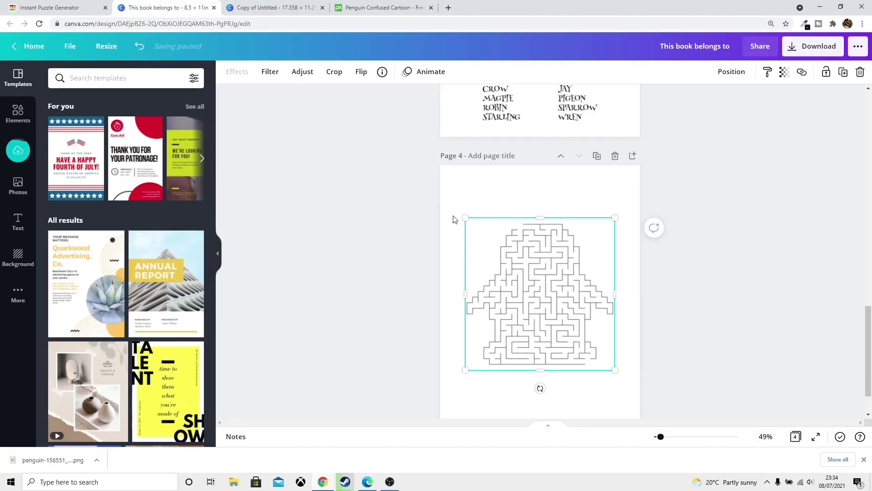
In the Canva book, move the penguin maze slightly lower on page 4, horizontally centred
scroll(638, 266, "up", 3)
scroll(636, 263, "down", 3)
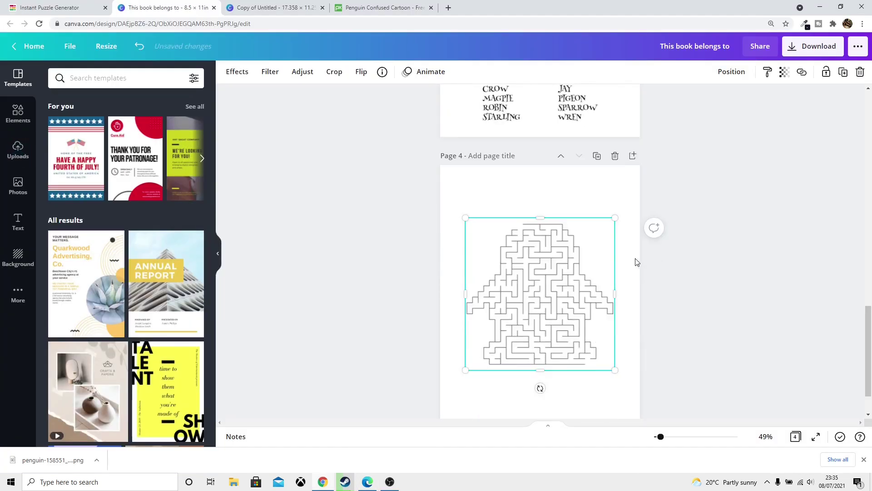
scroll(635, 259, "up", 2)
scroll(625, 238, "down", 3)
left_click(684, 227)
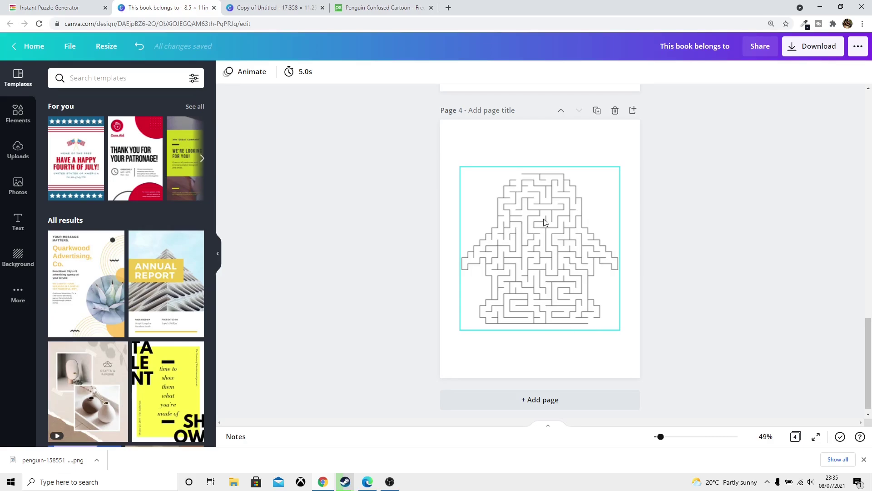
left_click_drag(544, 219, 544, 224)
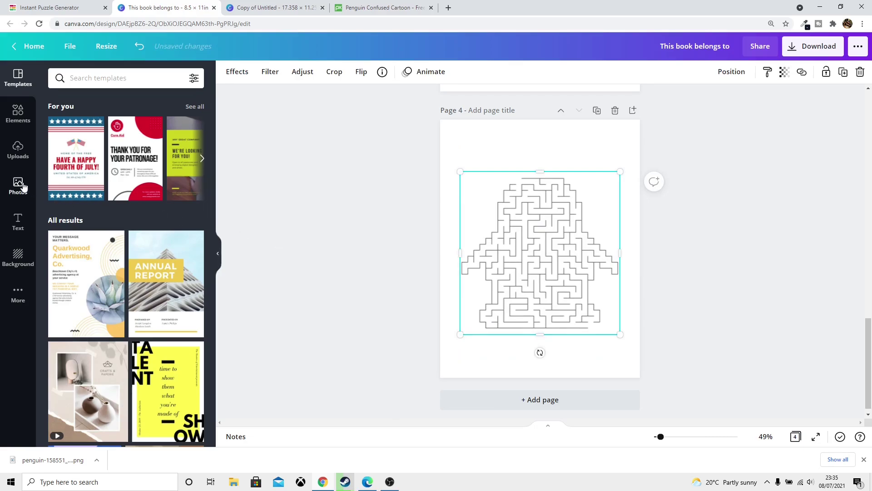
Place the owl picture beside the penguin maze's upper entrance and the blue unicorn beside its lower exit on page 4
key("ctrl+[")
left_click(482, 200)
left_click_drag(485, 200, 613, 350)
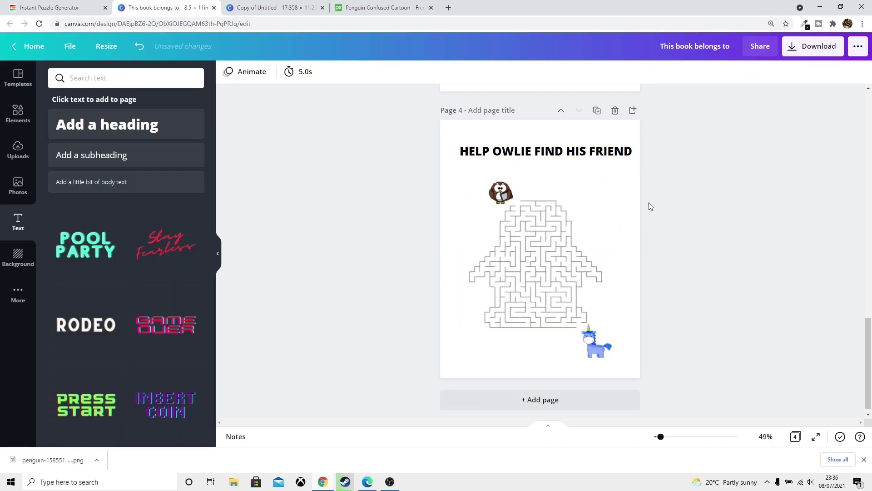
Set the page 4 heading to "HELP OWLIE FIND HIS FRIEND!" in the Marykate font at size 51.2
left_click(587, 155)
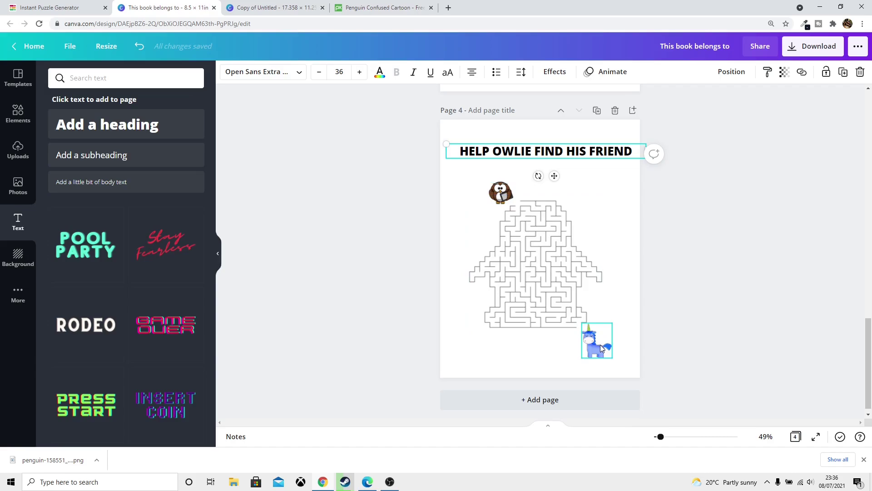
left_click(249, 72)
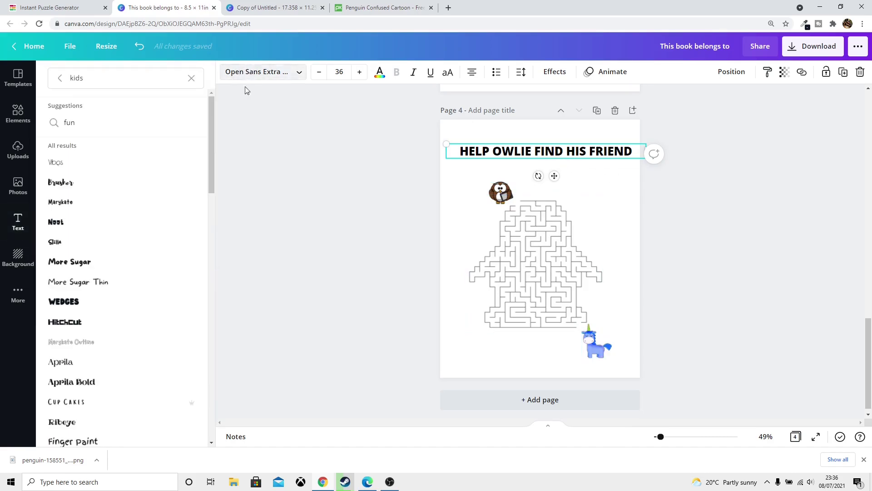
left_click(120, 203)
key("Escape")
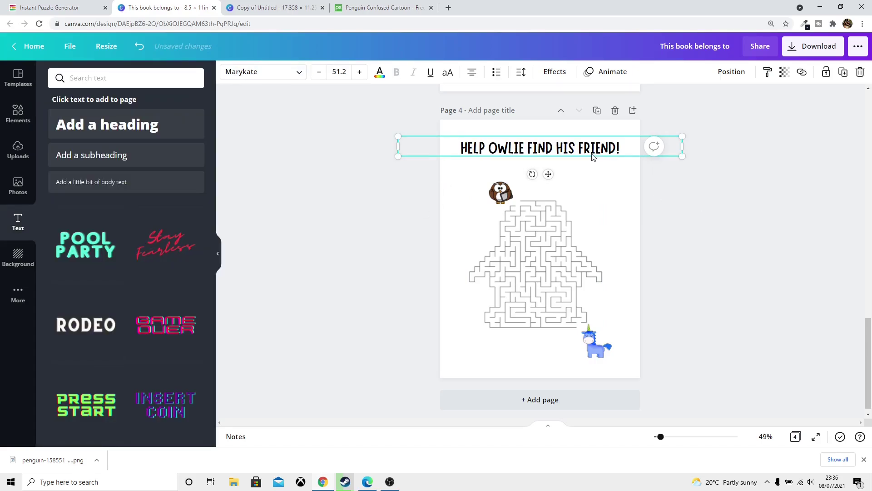
left_click(694, 224)
Move the owl up and enlarge it beside the maze entrance, with the label "START HERE" above the opening
left_click(504, 194)
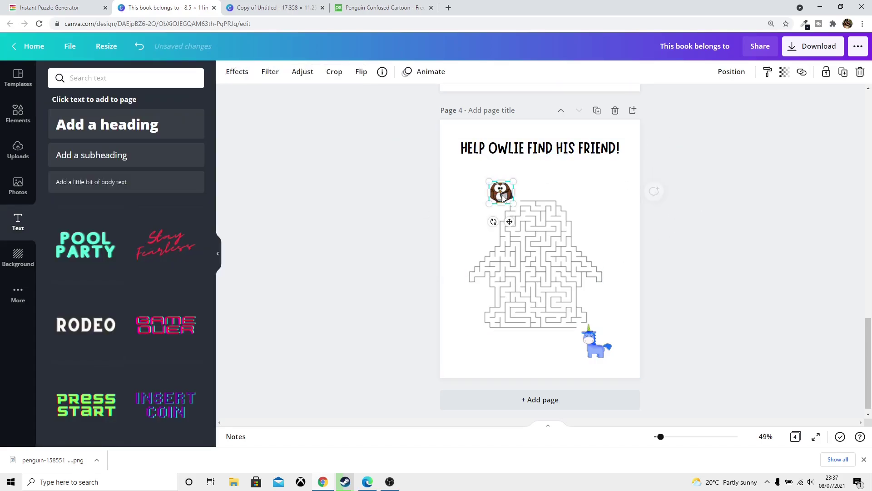
left_click_drag(503, 194, 503, 188)
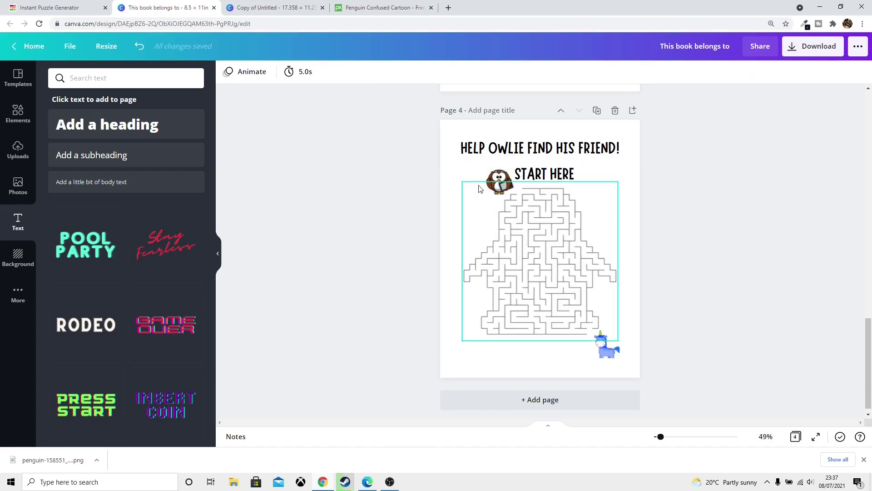
left_click_drag(495, 188, 492, 182)
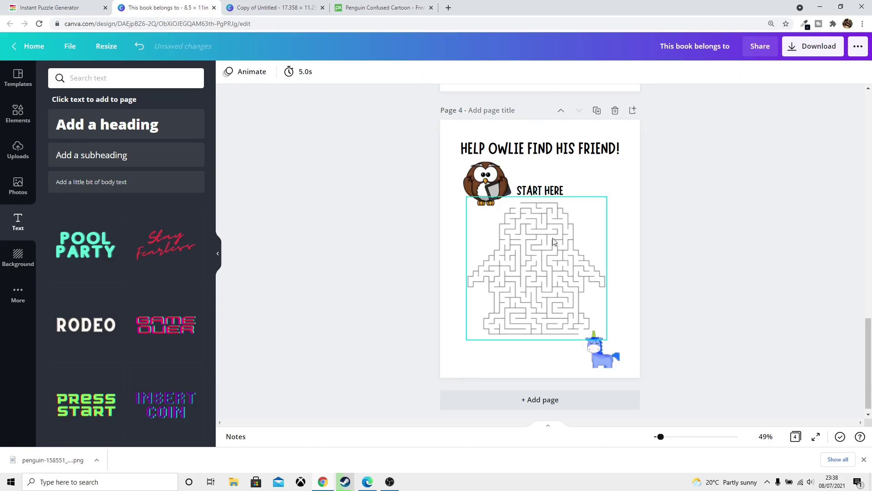
Centre the penguin maze horizontally on page 4 and shrink the blue unicorn beside the maze's exit
left_click_drag(554, 242, 552, 255)
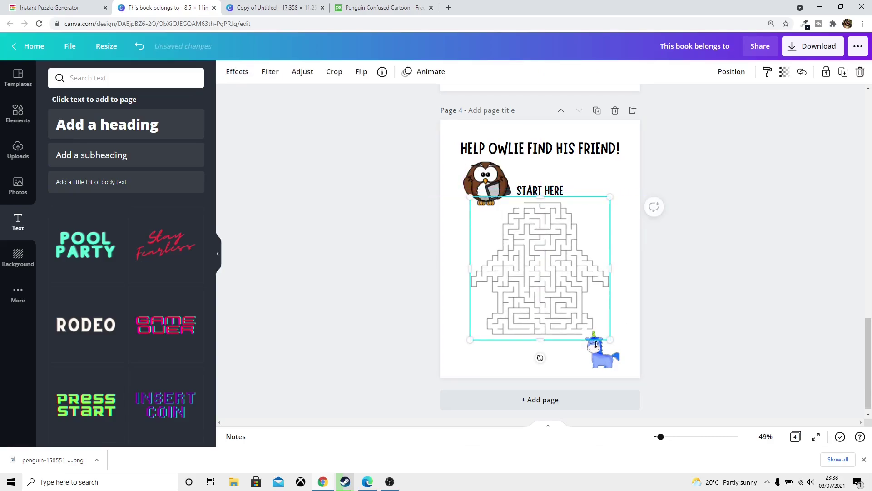
left_click(606, 358)
left_click_drag(615, 365, 612, 359)
left_click(704, 308)
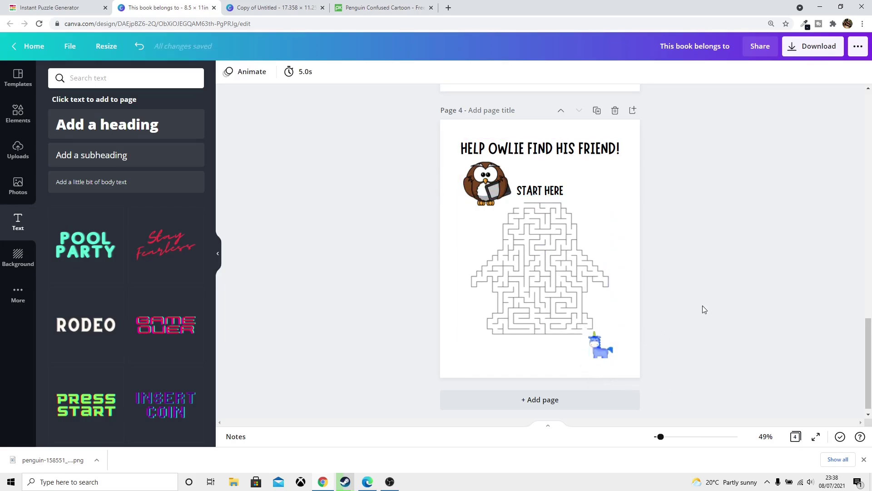
Add a fifth page to the book and place the bunny colouring picture on it
key("ctrl+Return")
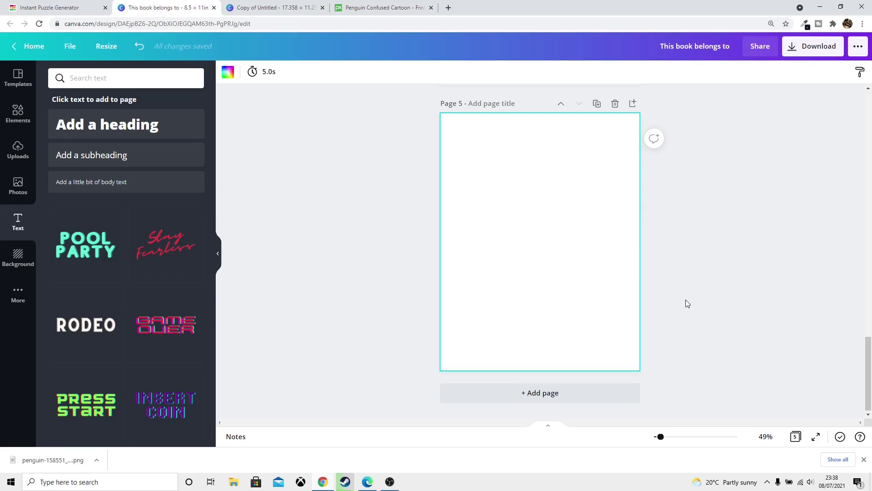
scroll(686, 299, "up", 1)
left_click(403, 231)
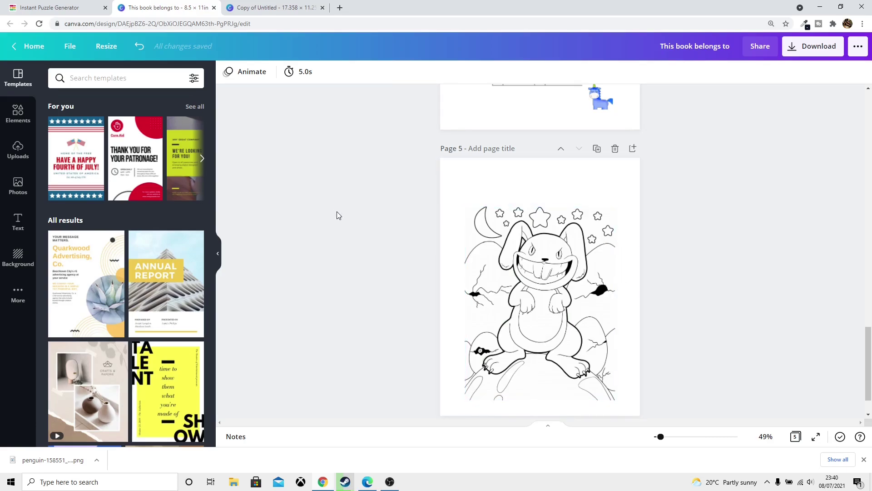
Add the heading "COLOR THE CUTE BUNNY" above the bunny picture on page 5 in the Marykate font
left_click(18, 223)
left_click(107, 124)
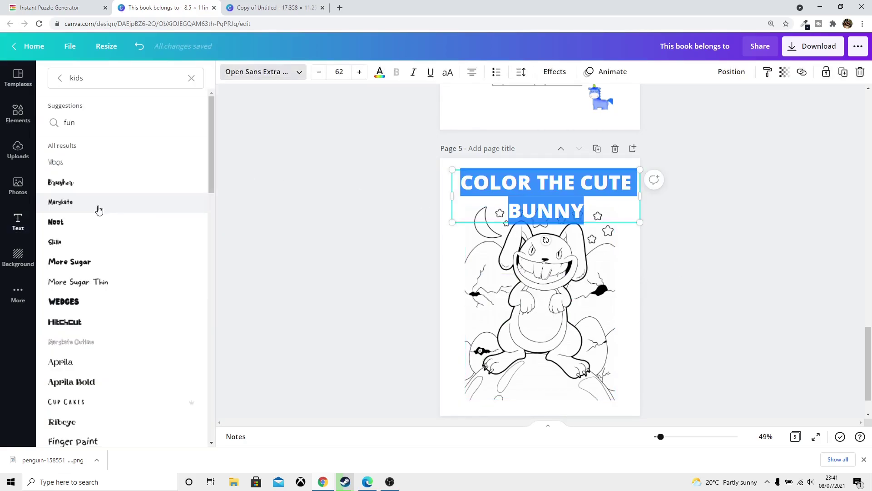
left_click(99, 210)
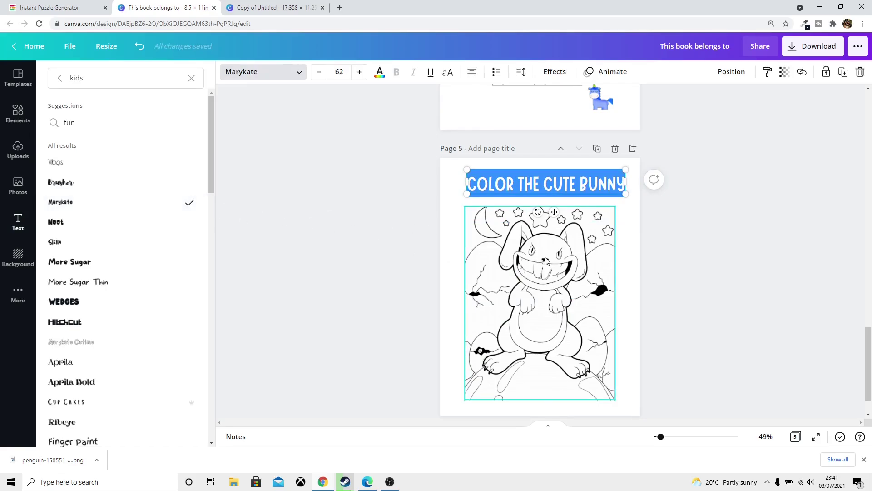
Move the bunny picture up slightly under the heading "COLOR THE CUTE BUNNY!" and undo the last trial edits
left_click(598, 263)
key("ctrl+z")
key("ctrl+z")
key("ctrl+z")
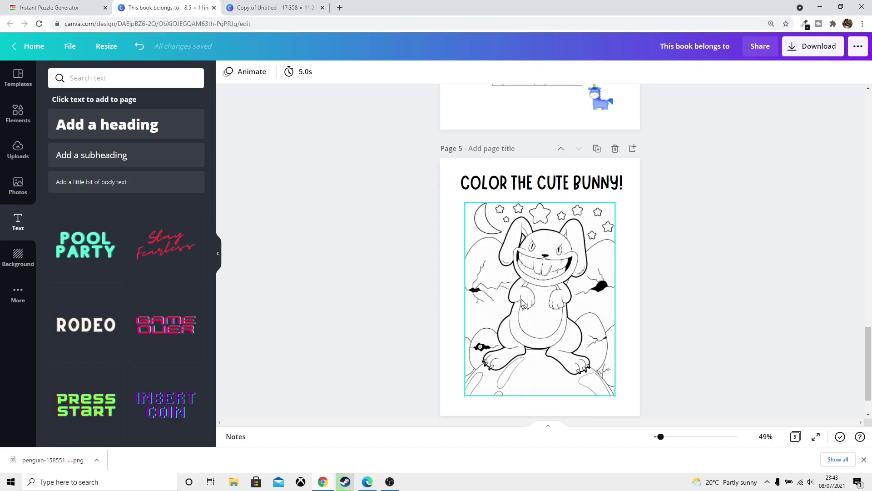
scroll(694, 247, "up", 5)
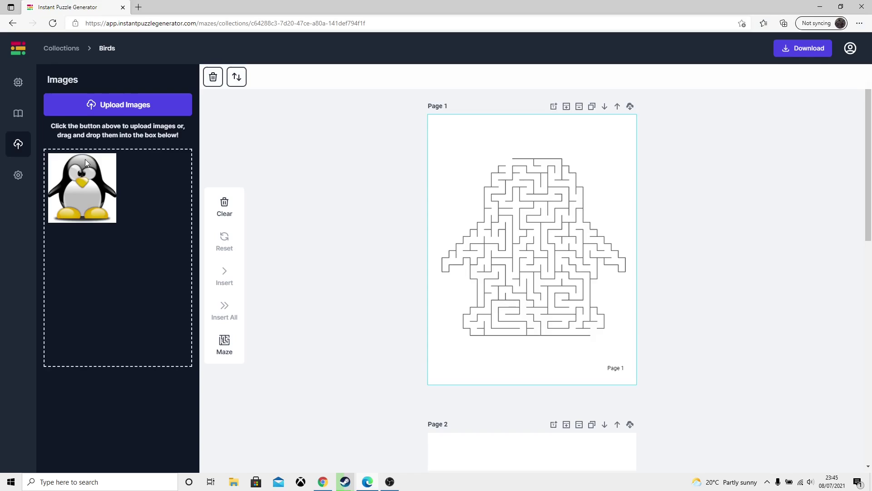
In Instant Puzzle Generator, replace the penguin maze on page 1 with a square maze
left_click(19, 82)
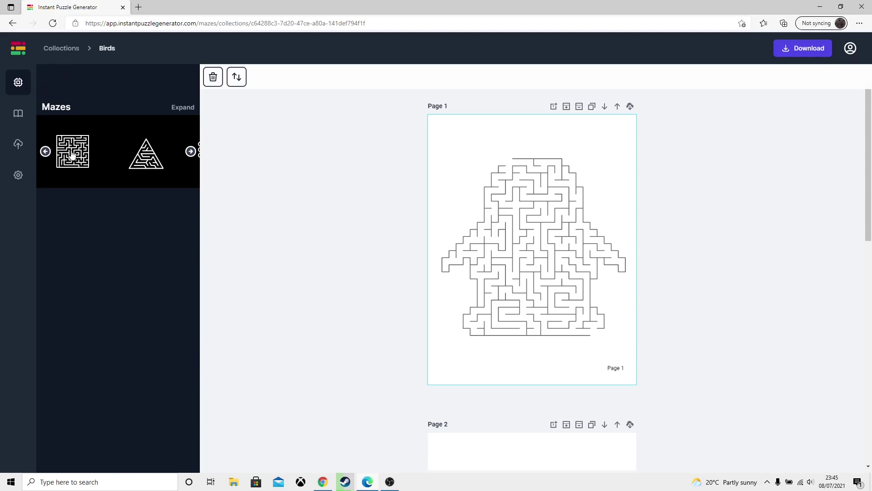
left_click(582, 316)
key("Delete")
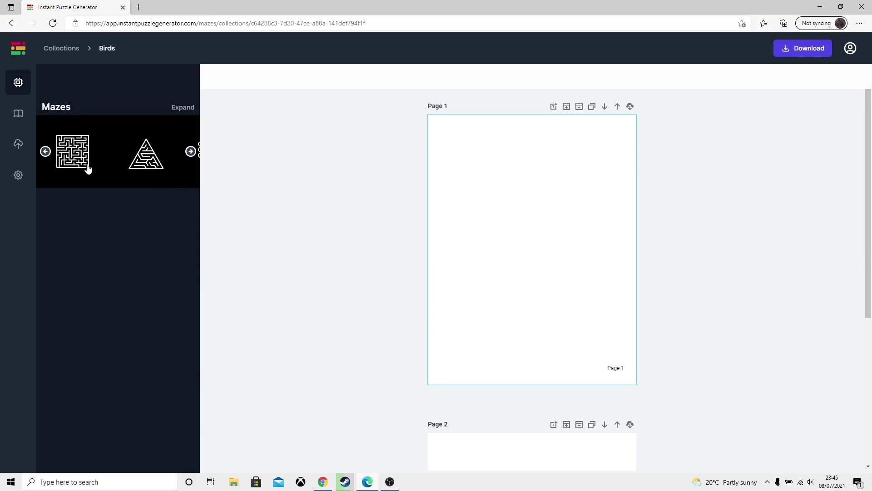
left_click_drag(84, 164, 507, 206)
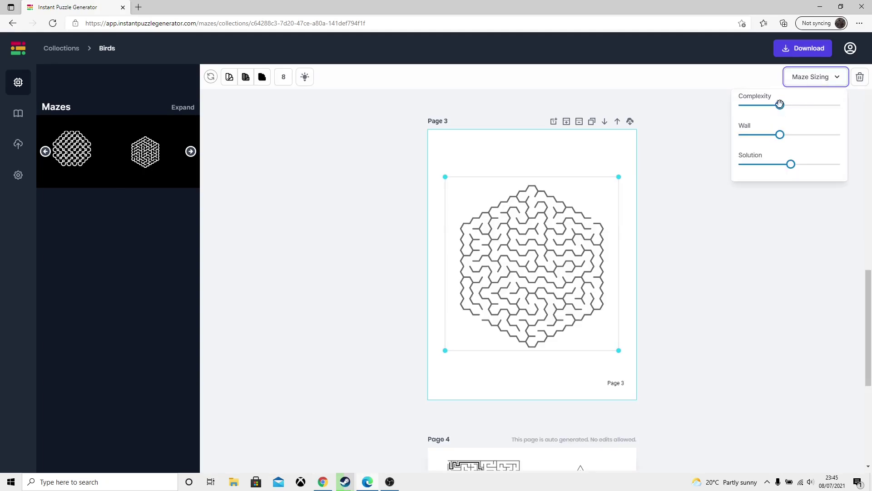
Lower the complexity of the hexagonal maze on page 3 and check the sizing of the triangular maze on page 2
mouse_move(780, 104)
left_mouse_down()
mouse_move(765, 104)
mouse_move(784, 105)
mouse_move(773, 107)
left_mouse_up()
scroll(588, 259, "up", 5)
left_click(814, 77)
left_click(757, 265)
Lower the complexity of the square maze on page 1 to 12 by 12
scroll(757, 265, "up", 7)
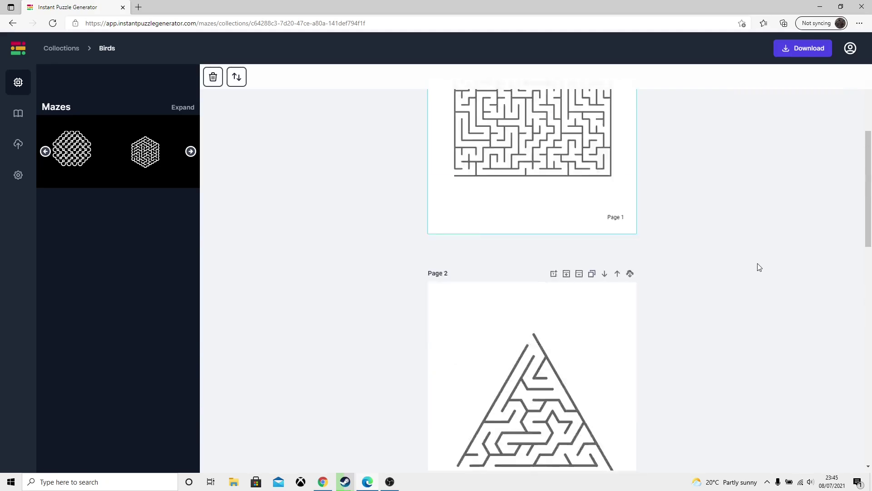
left_click(833, 78)
left_click_drag(789, 105, 771, 105)
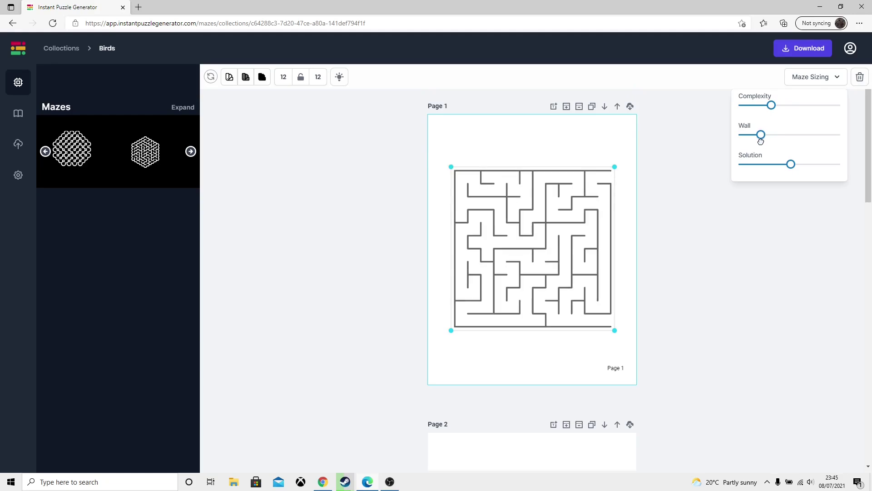
Check the complexity and wall settings of the triangular maze on page 2
scroll(722, 255, "down", 6)
left_click(814, 78)
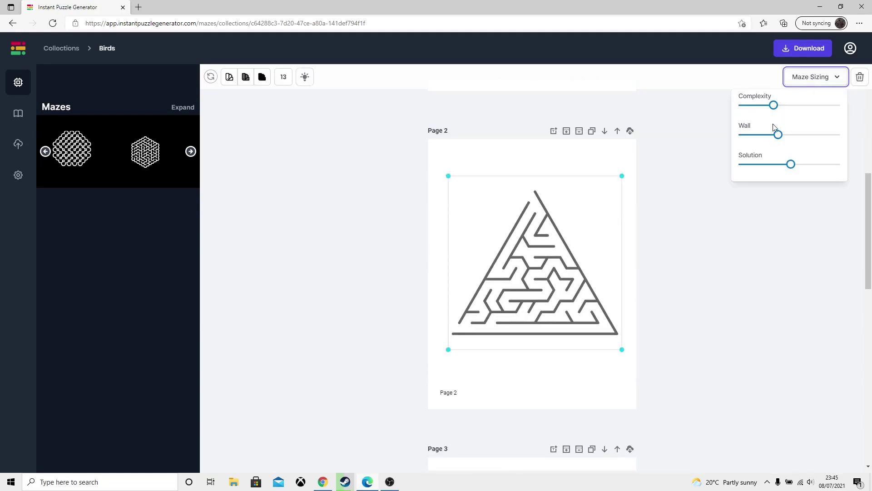
scroll(765, 136, "up", 5)
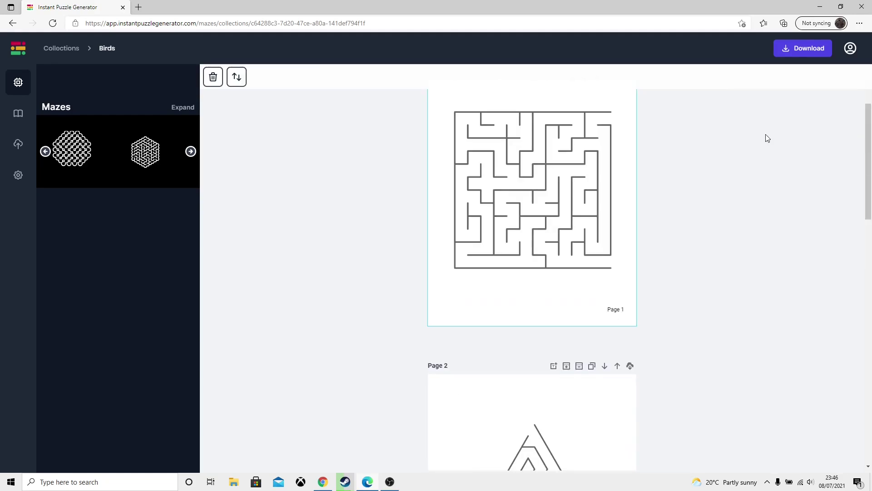
left_click(814, 48)
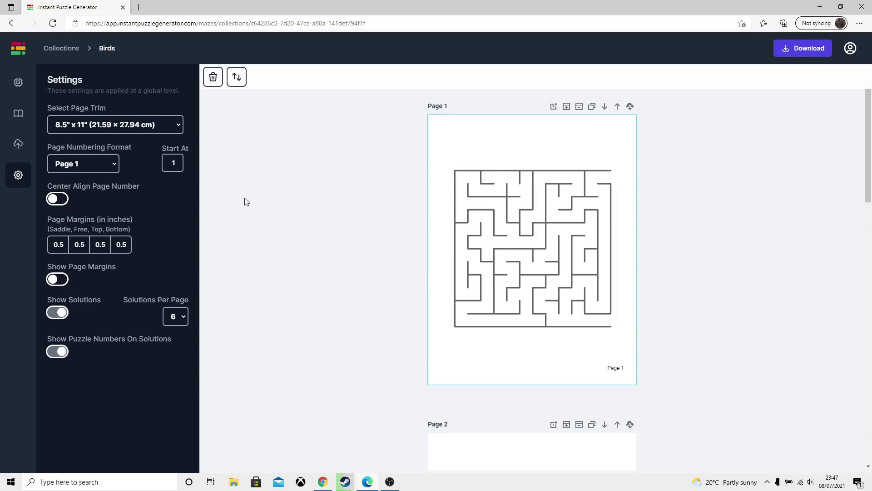
Set the page numbering format to No Numbering for the whole Birds collection
left_click(79, 164)
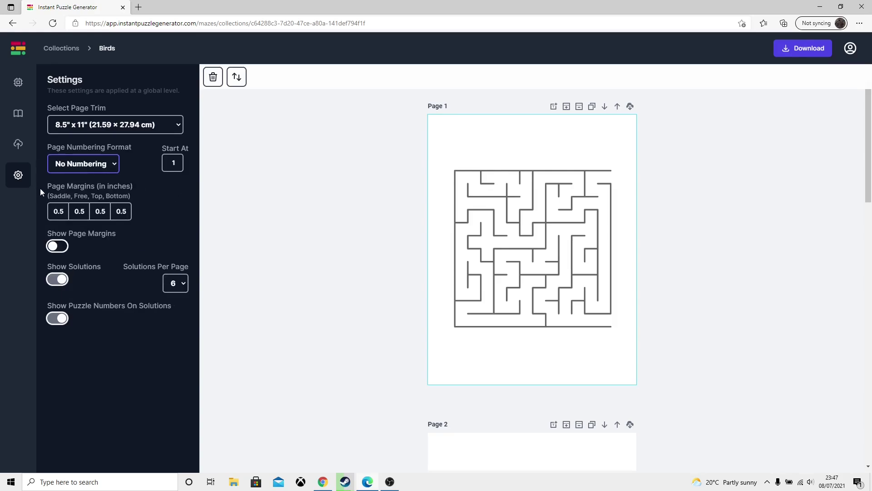
scroll(627, 298, "down", 15)
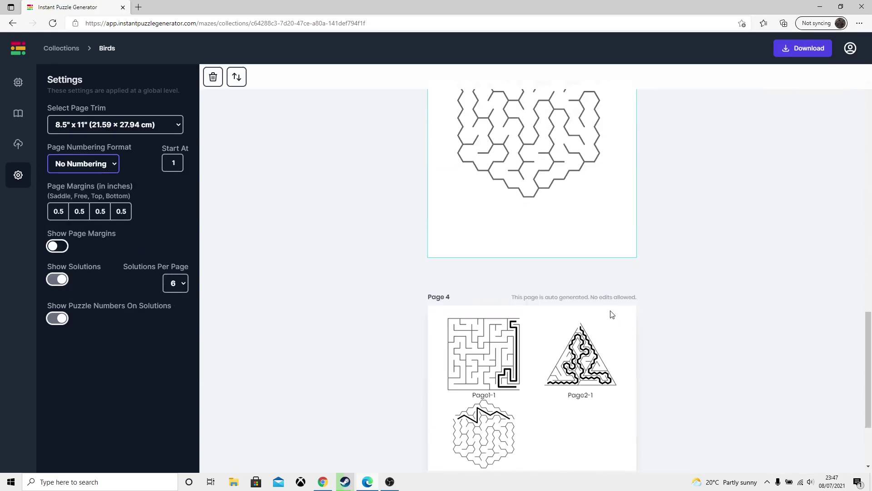
scroll(591, 325, "up", 15)
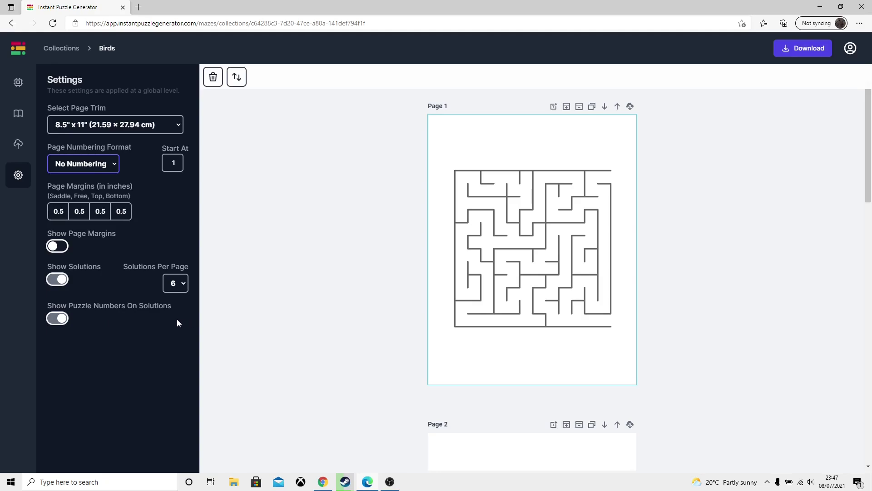
Turn off the puzzle numbers on the auto-generated solutions page
scroll(459, 325, "down", 15)
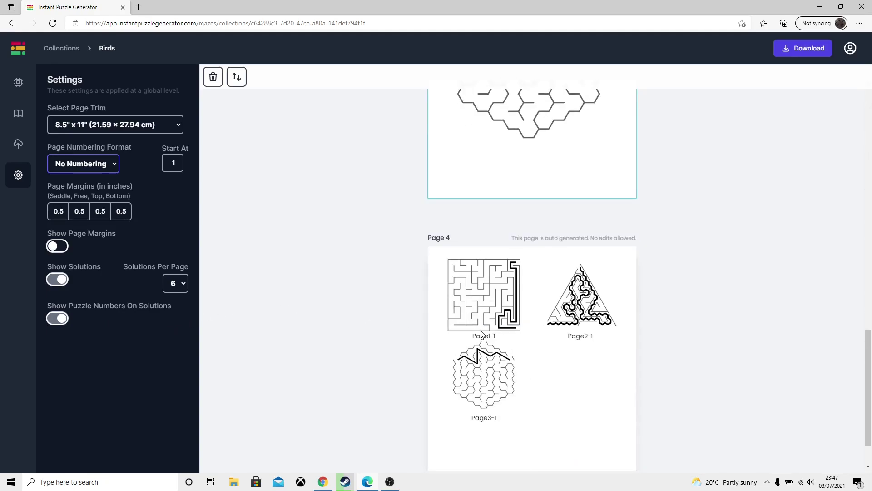
left_click(62, 320)
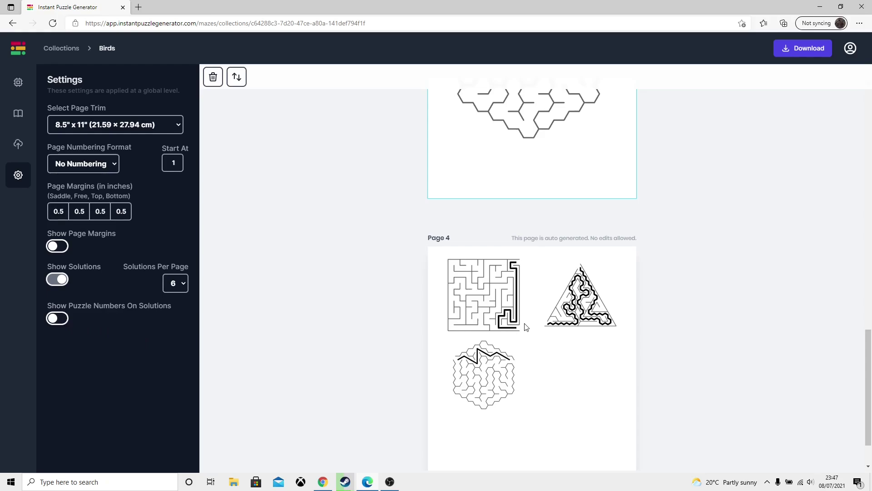
scroll(525, 326, "up", 3)
scroll(532, 300, "down", 3)
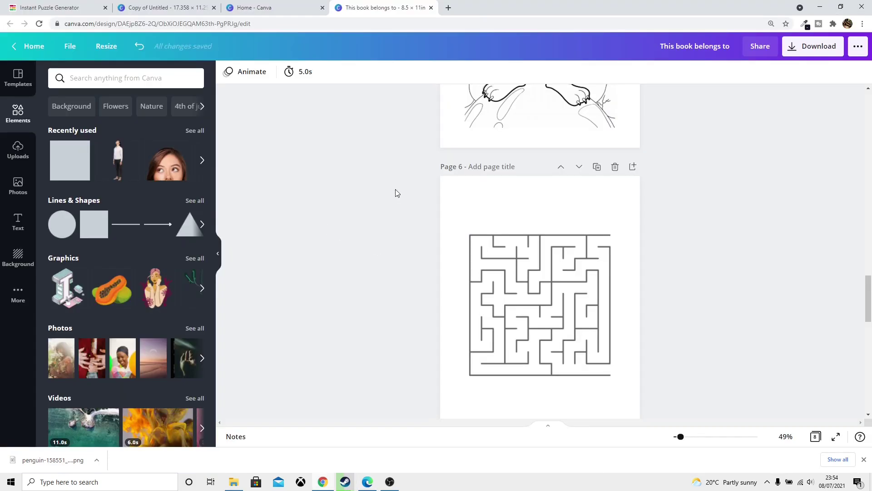
Look through the square, hexagonal and triangular mazes on pages 6 to 8 of the Canva book
scroll(386, 140, "down", 6)
scroll(548, 206, "down", 5)
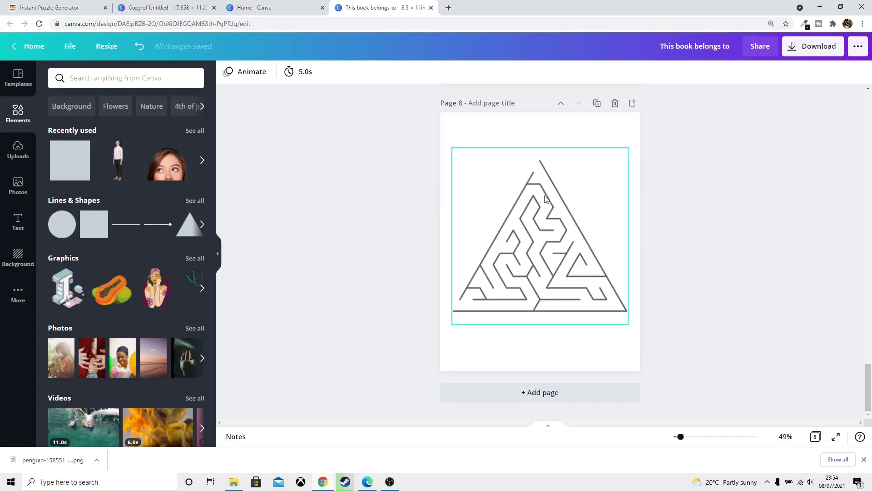
scroll(546, 196, "up", 10)
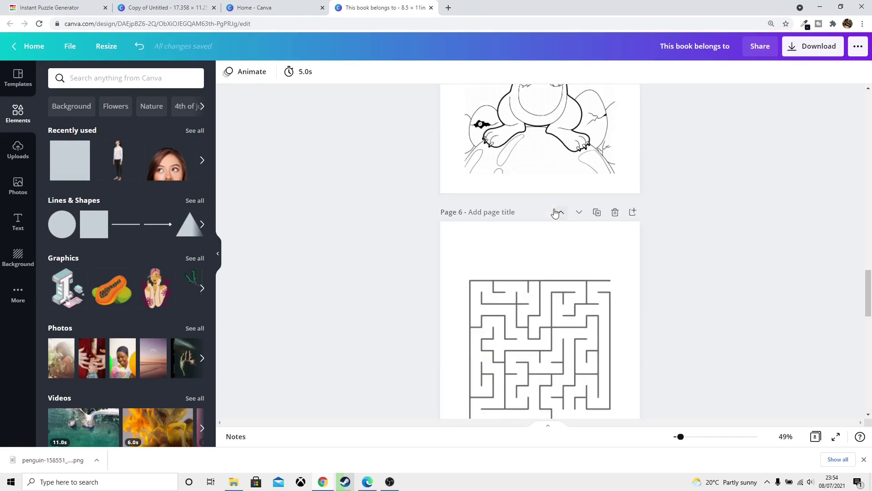
scroll(657, 214, "down", 1)
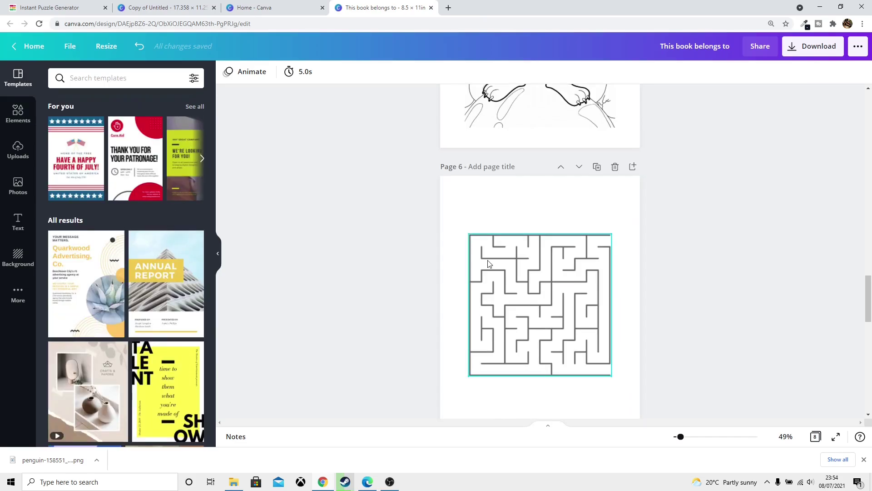
Switch to Instant Puzzle Generator and raise the complexity of the square maze on page 1 to 17 by 17
left_click(513, 263)
key("alt+Tab")
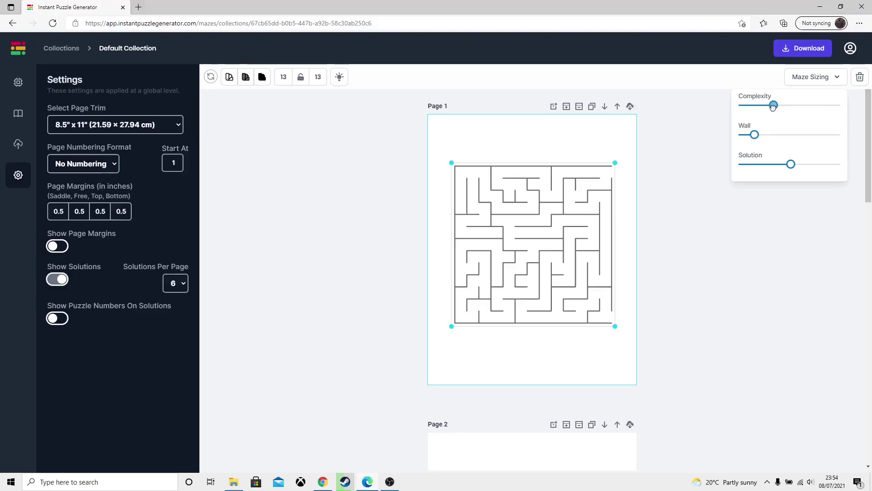
left_click_drag(774, 105, 781, 109)
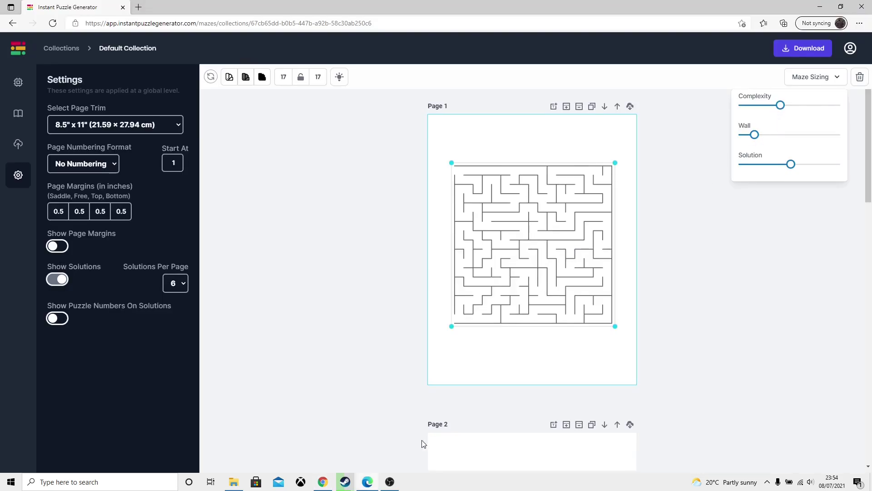
Return to the Canva book, head page 6 "SUPER DUPER HARD MAZE!" and fit the enlarged square maze beneath it
key("alt+Tab")
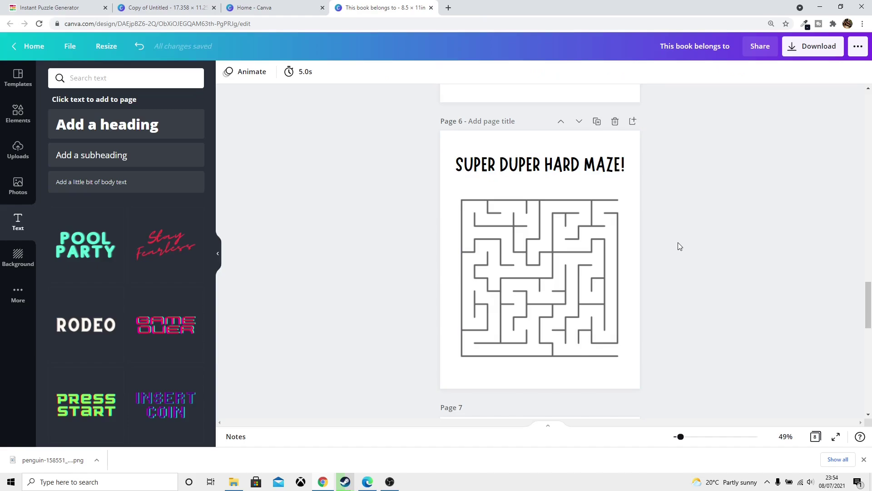
key("ctrl+v")
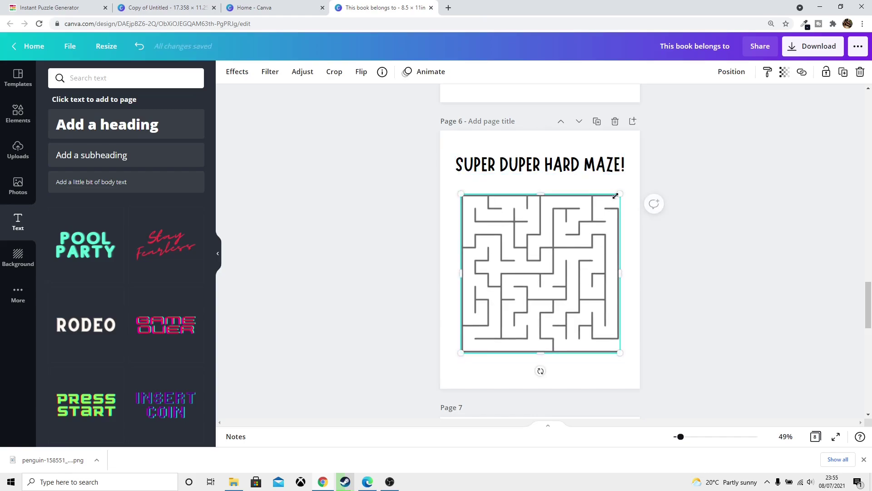
scroll(639, 223, "down", 1)
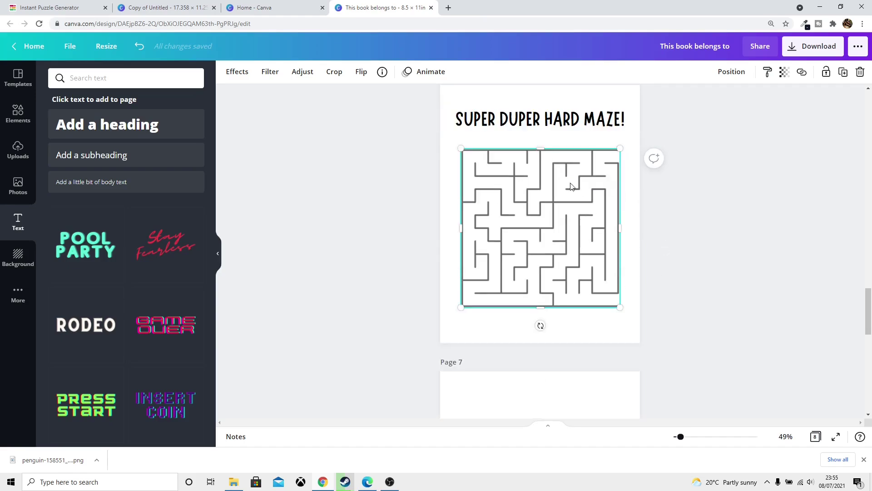
Add the heading "EASY PEASY MAZE!" to page 7 and move the hexagonal maze down beneath it
key("ctrl+z")
key("ctrl+z")
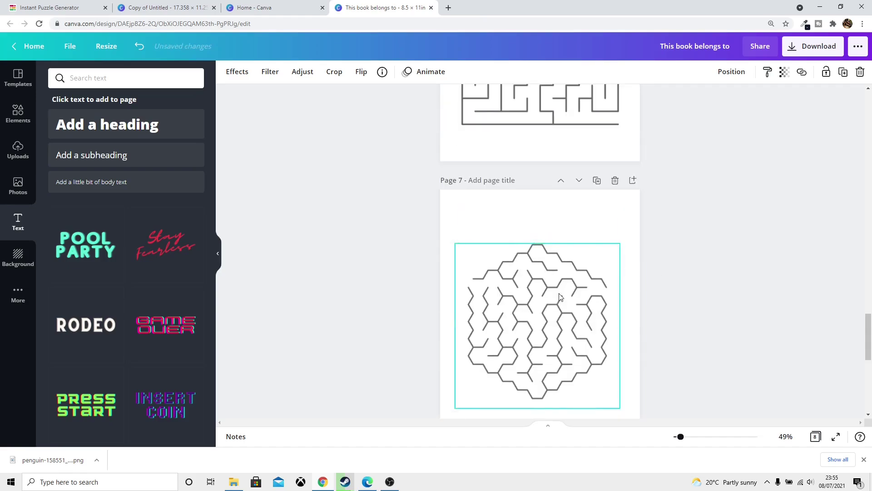
key("ctrl+z")
key("ctrl+z")
key("ctrl+z")
key("ctrl+z")
key("ctrl+z")
key("ctrl+z")
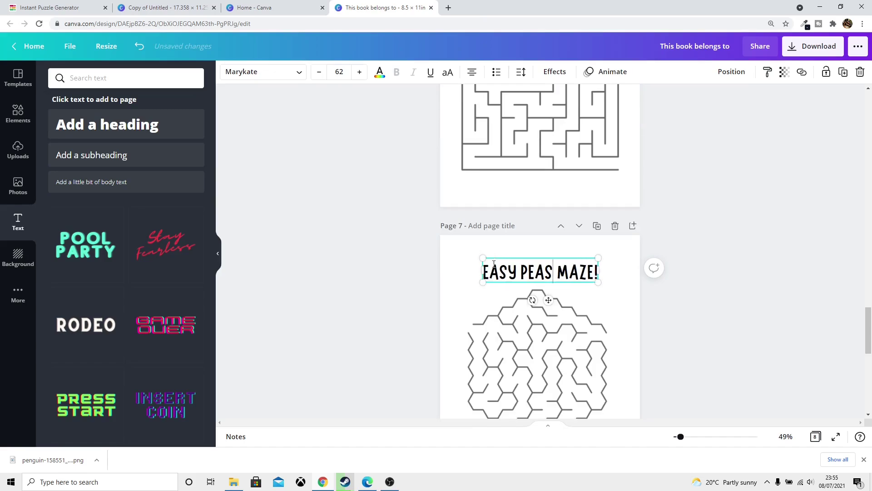
key("ctrl+z")
key("ctrl+z")
key("ctrl+z")
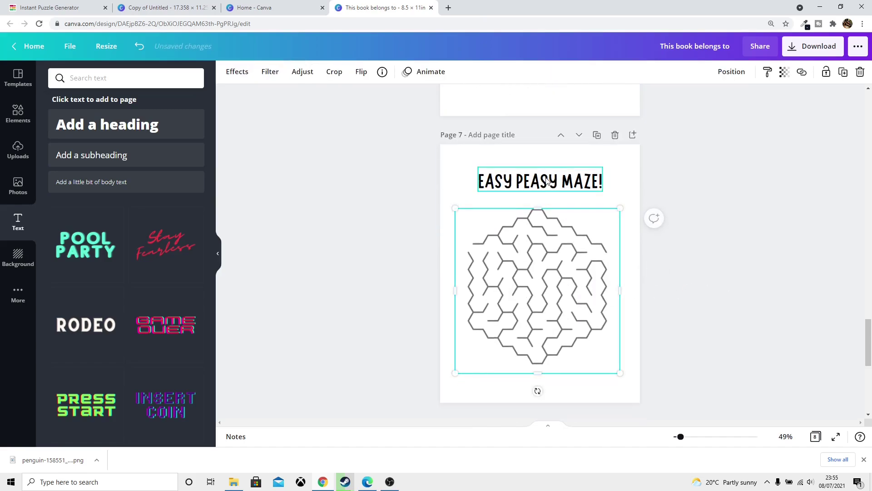
Enlarge the page 7 heading to size 88 and centre the hexagonal maze on the page
key("ctrl+z")
key("ctrl+z")
key("ctrl+z")
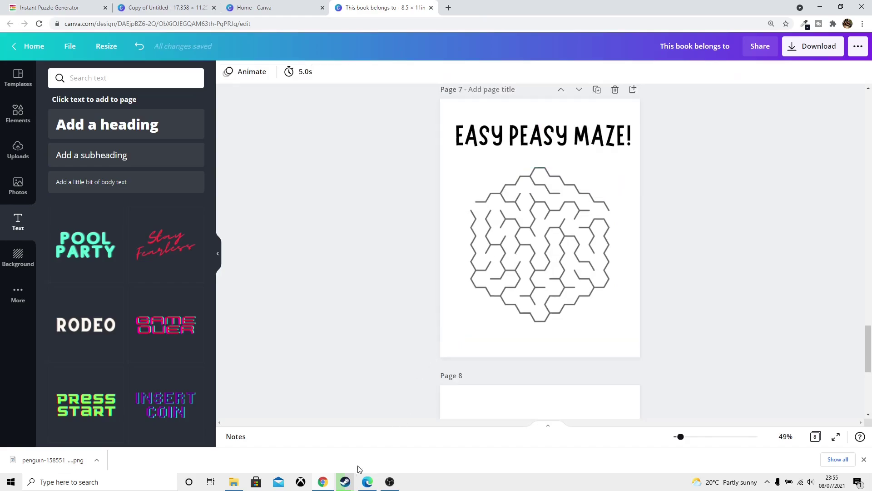
Switch to Instant Puzzle Generator, lower the hexagonal maze on page 3 to complexity 3 and make its walls thinner
left_click(367, 480)
scroll(523, 283, "down", 13)
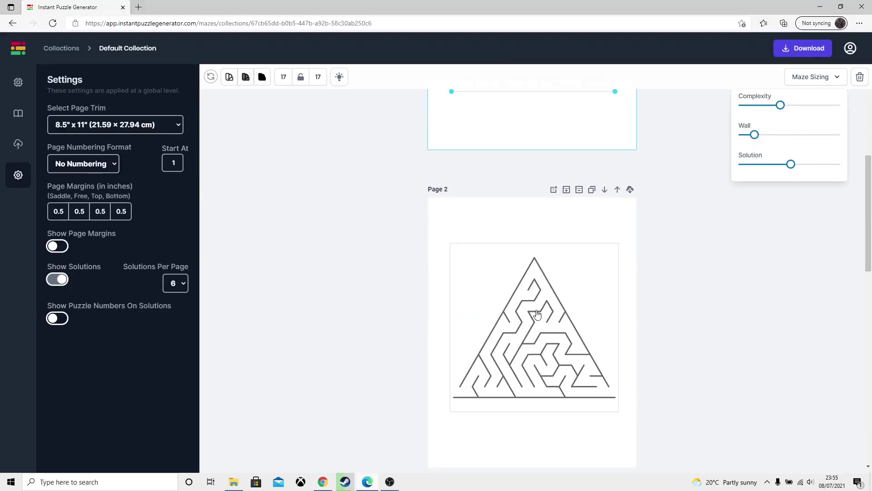
left_click(449, 366)
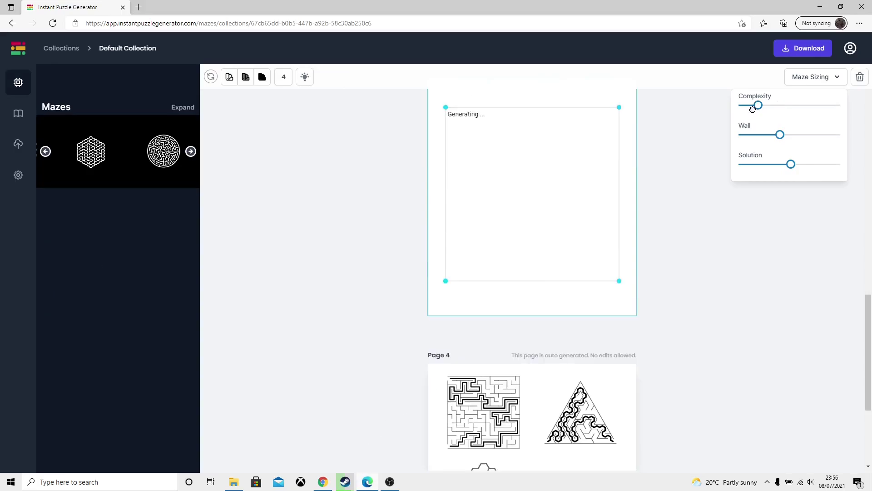
left_click_drag(789, 135, 756, 135)
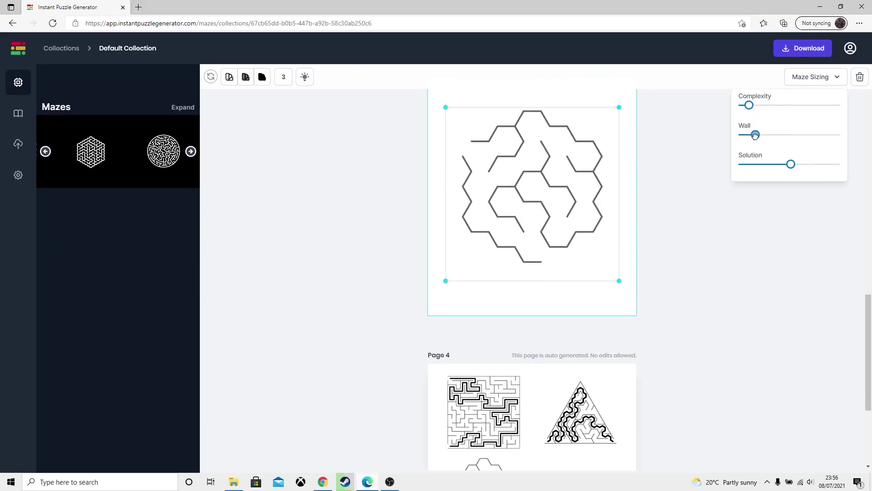
left_click(749, 105)
left_click(749, 105)
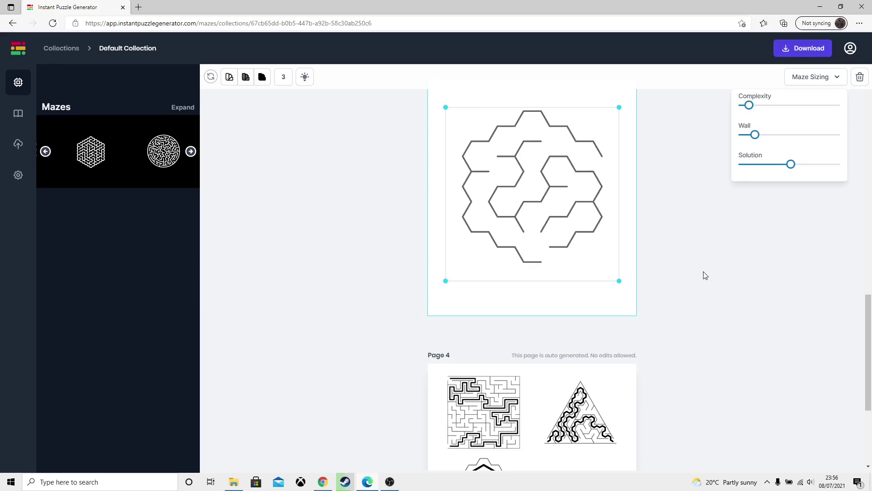
Return to the Canva book and place a copy of the "EASY PEASY MAZE!" heading above the triangular maze on page 8
key("alt+Tab")
scroll(611, 227, "down", 4)
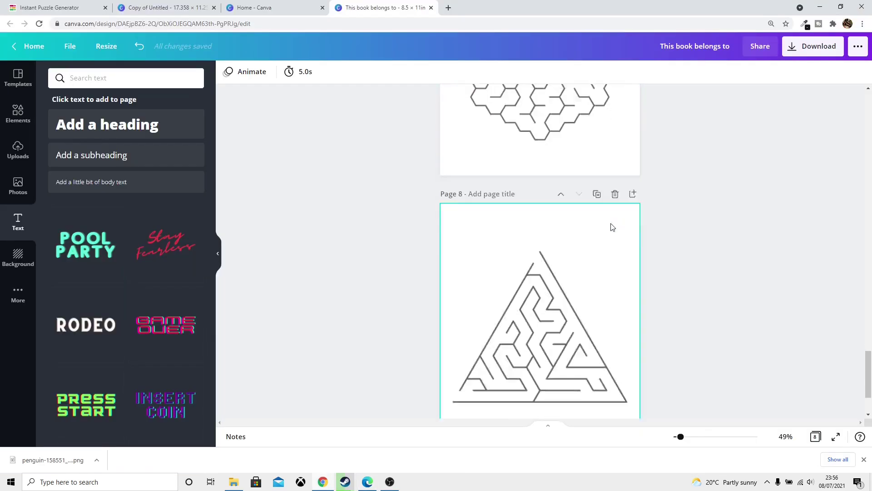
scroll(611, 227, "down", 2)
left_click(575, 245)
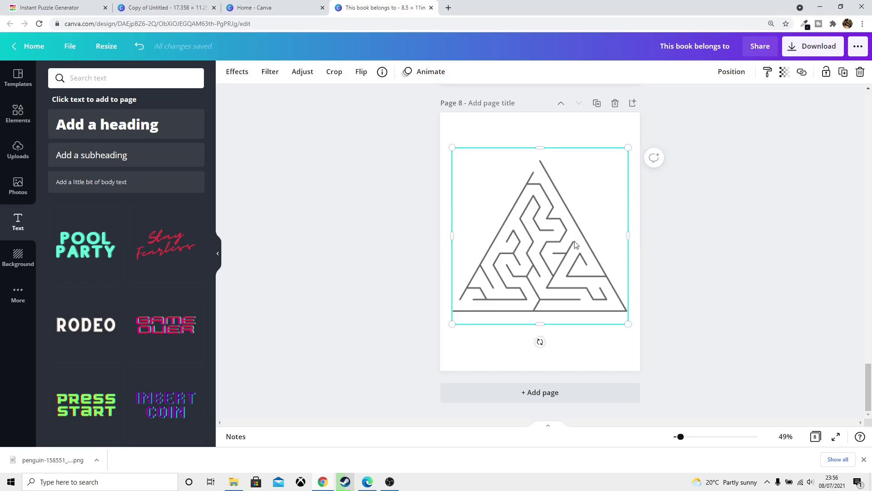
scroll(577, 245, "up", 4)
type("EASY PEASY MAZE!")
left_click_drag(549, 302, 535, 329)
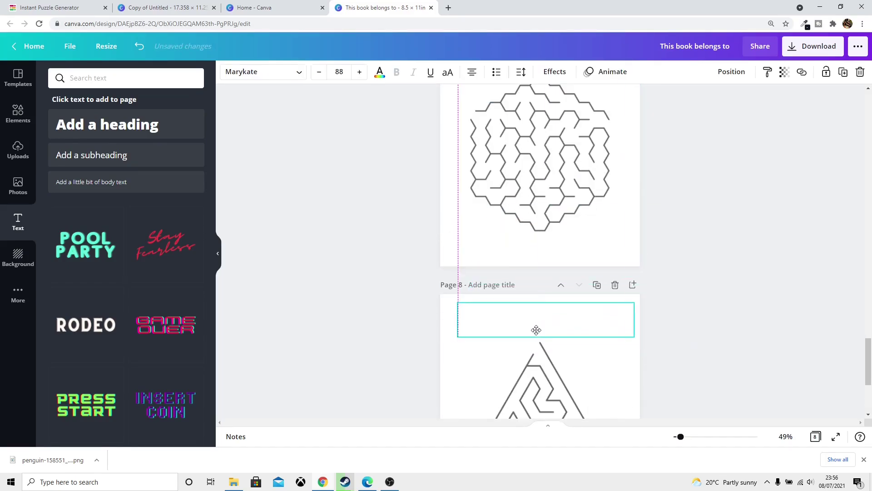
Fit the triangular maze beneath the heading on page 8 and reword the heading as "THE MEDIUM MAZE!"
scroll(542, 332, "down", 2)
left_click(622, 329)
scroll(599, 330, "down", 1)
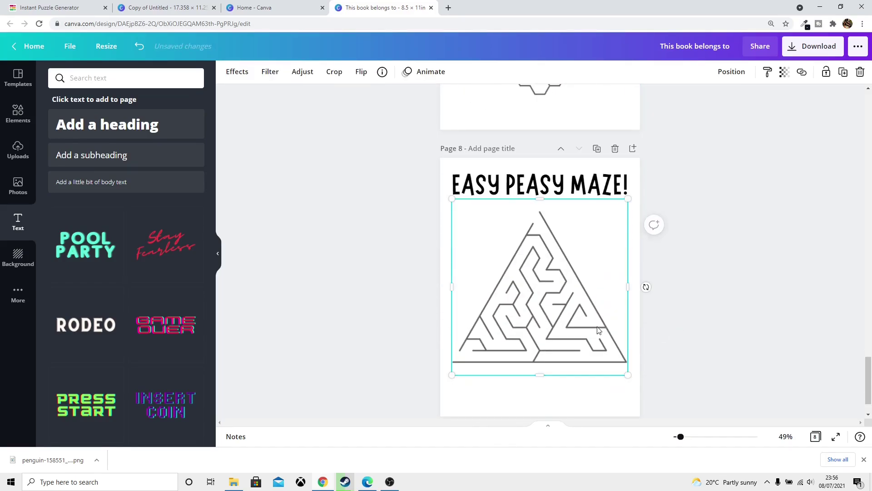
left_click_drag(625, 372, 591, 355)
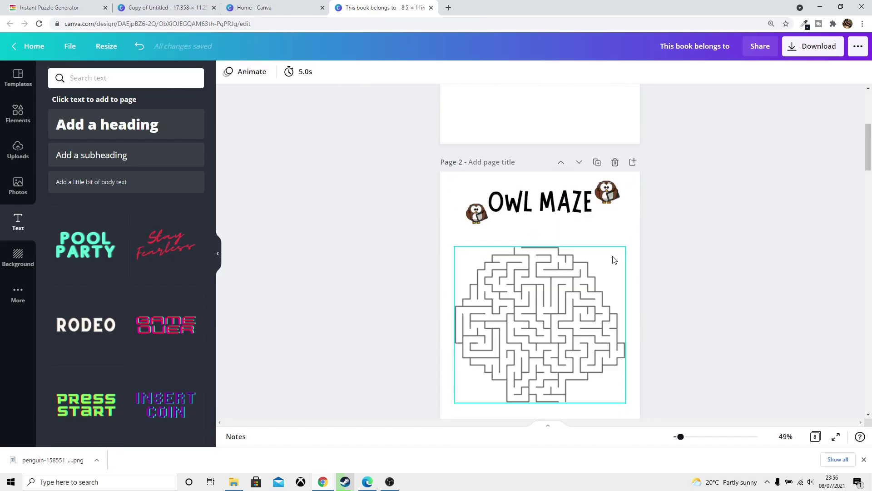
Review the finished puzzle book pages, from the owl maze through the colouring page to the three new mazes
scroll(628, 248, "up", 3)
scroll(620, 240, "down", 20)
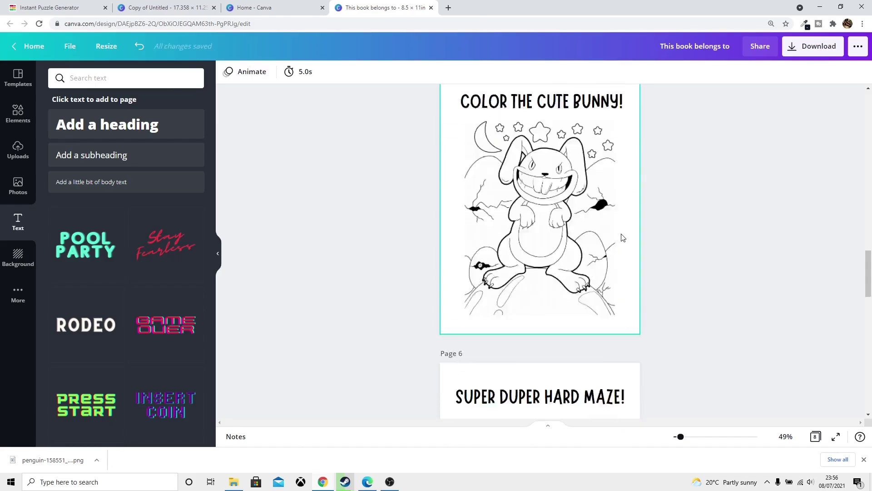
scroll(628, 233, "down", 5)
left_click_drag(867, 374, 867, 149)
scroll(755, 222, "down", 5)
scroll(746, 238, "up", 5)
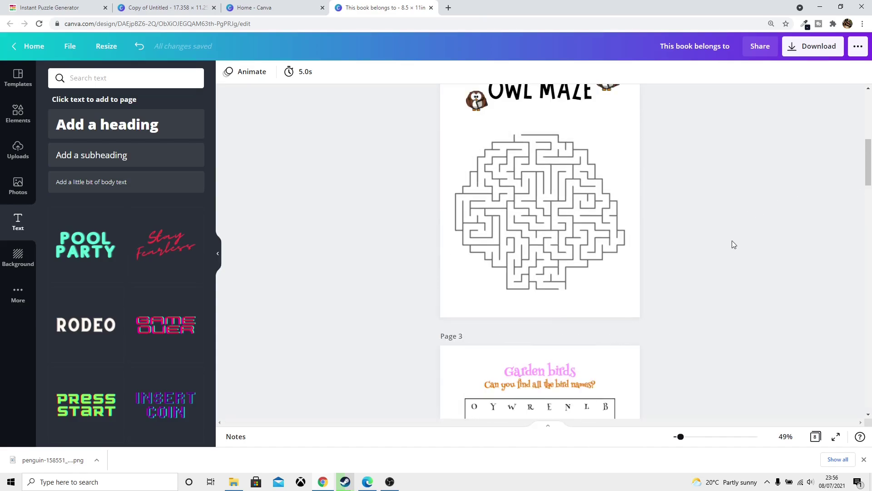
scroll(709, 261, "down", 8)
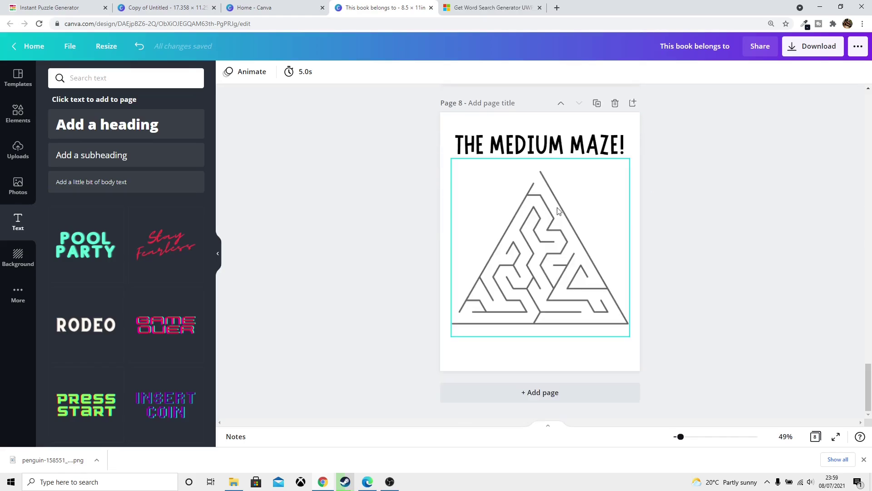
scroll(643, 242, "up", 6)
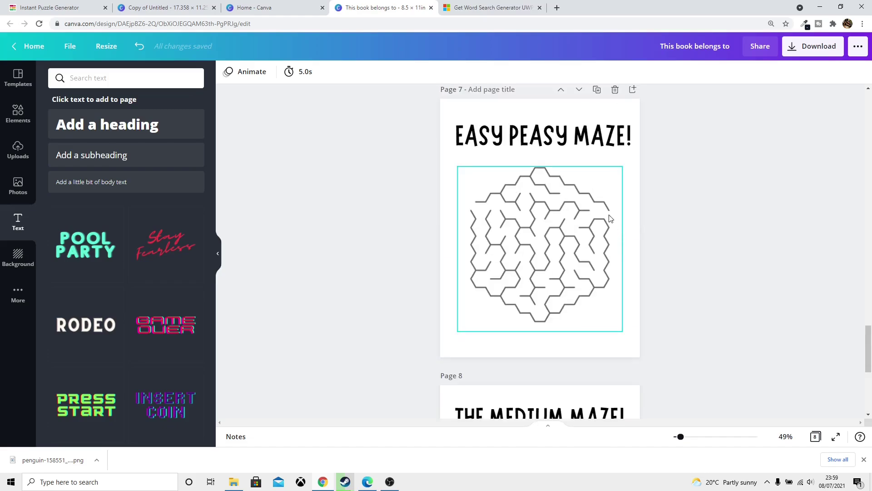
scroll(602, 222, "down", 2)
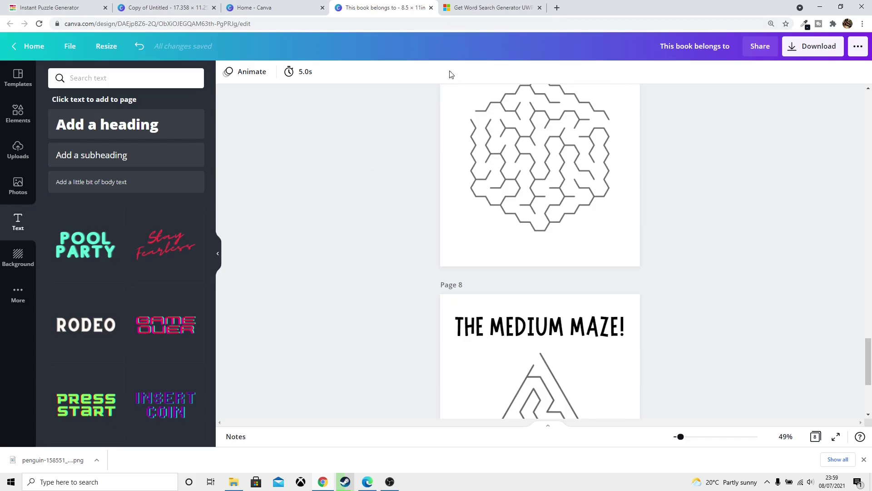
Switch to Instant Puzzle Generator and title the bird word search "Find the birds 2" with the subtitle "Find more birds!"
left_click(495, 6)
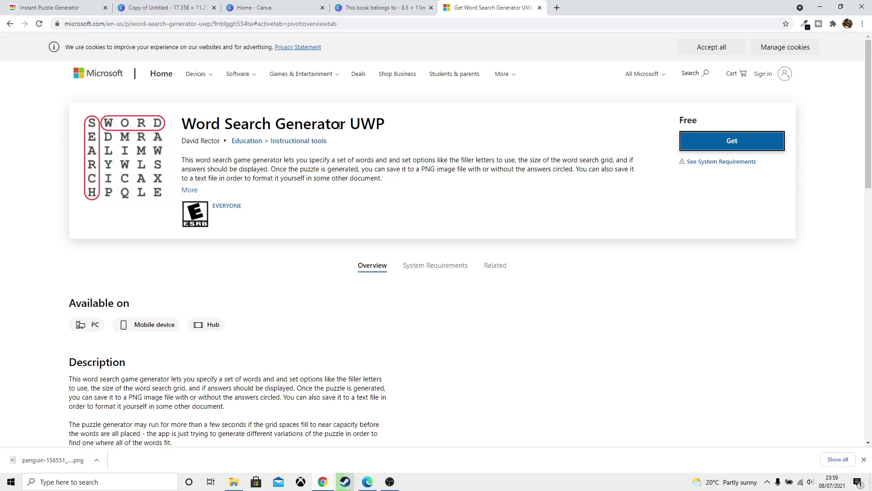
key("ctrl+1")
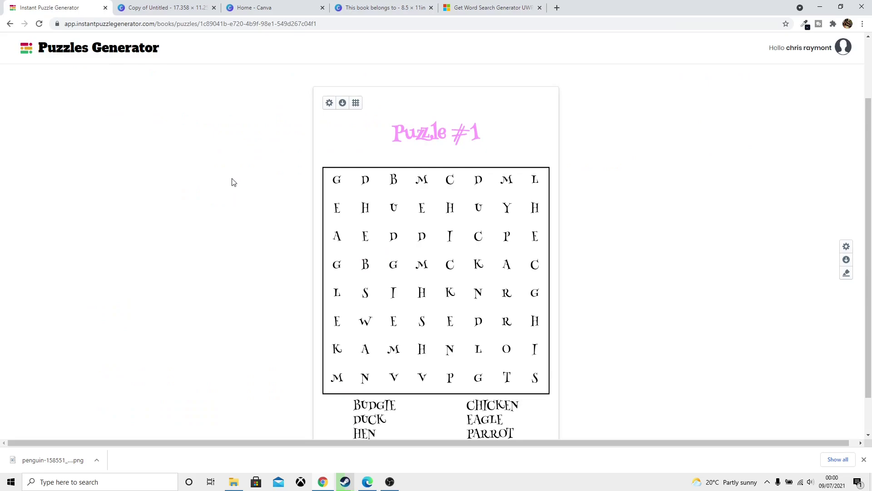
scroll(527, 216, "down", 1)
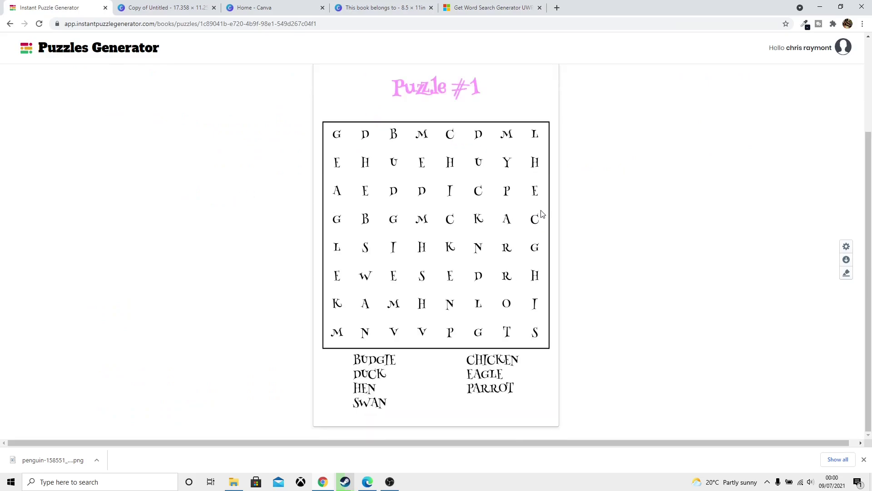
scroll(576, 241, "up", 2)
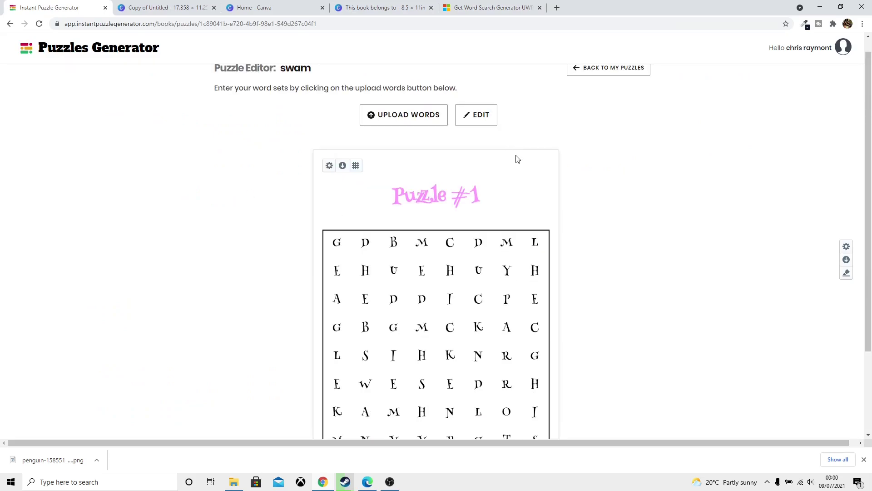
left_click(477, 121)
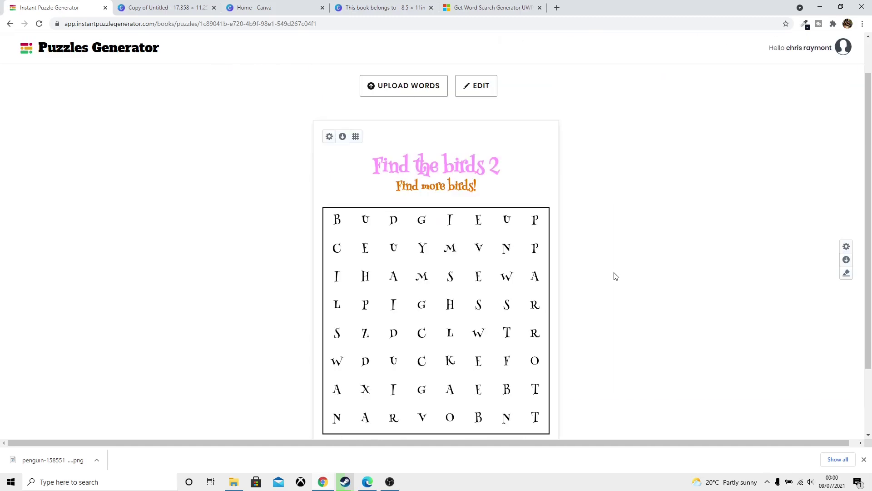
Check the whole "Find the birds 2" word search and download it
scroll(609, 279, "down", 1)
scroll(607, 268, "up", 1)
left_click(342, 136)
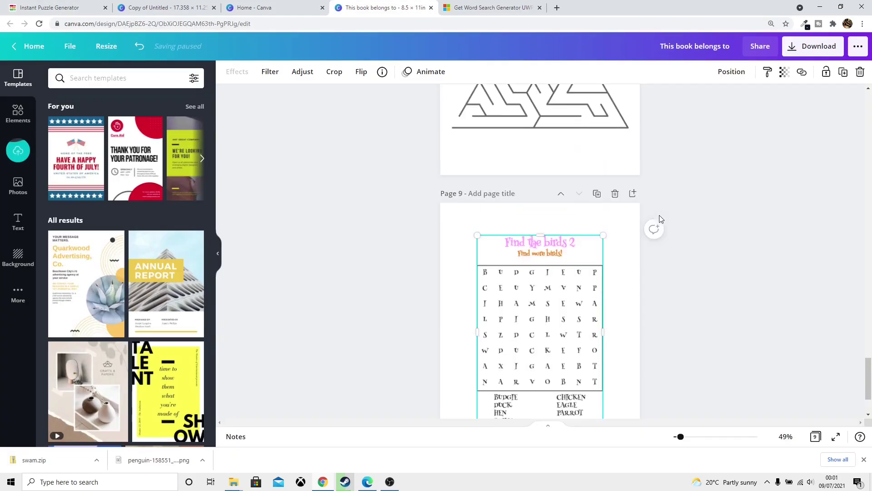
Return to the Canva book and enlarge the "Find the birds 2" word search on page 9 from the page's upper right corner
scroll(580, 258, "up", 1)
scroll(579, 258, "down", 2)
left_click_drag(580, 258, 617, 226)
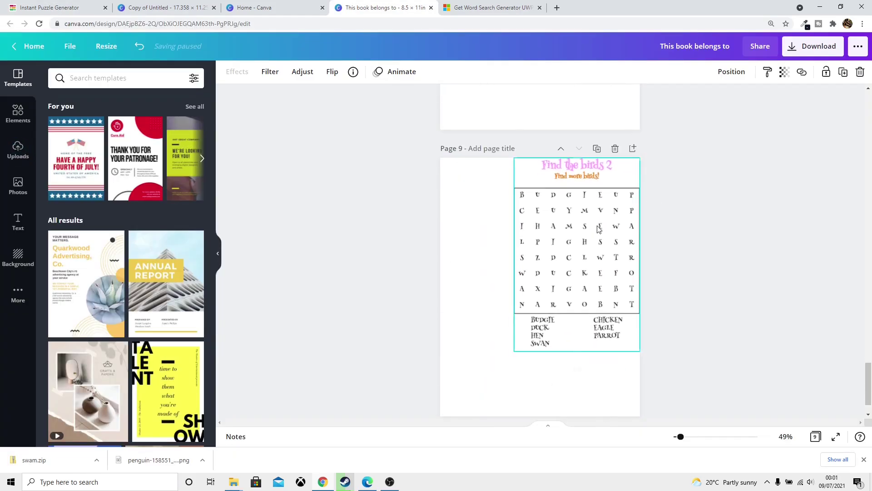
left_click_drag(518, 344, 469, 391)
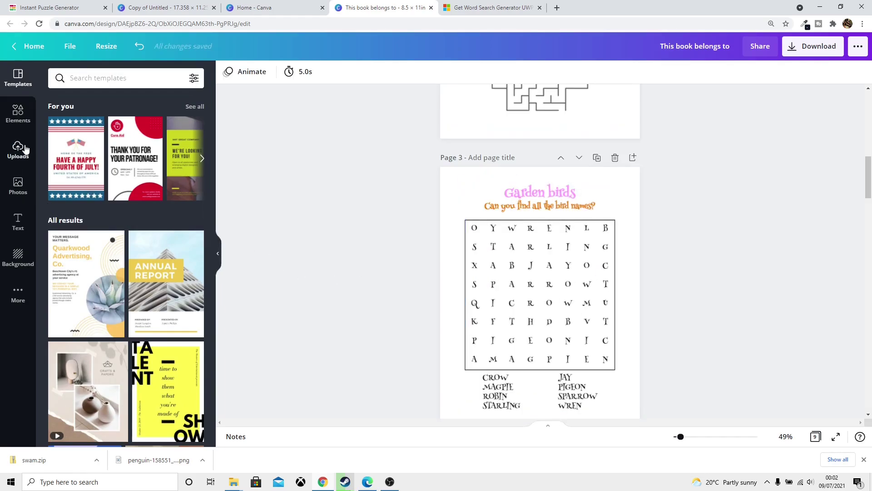
Match the new word search to the size of the "Garden birds" puzzle on page 3 and centre it on page 9
scroll(584, 215, "down", 1)
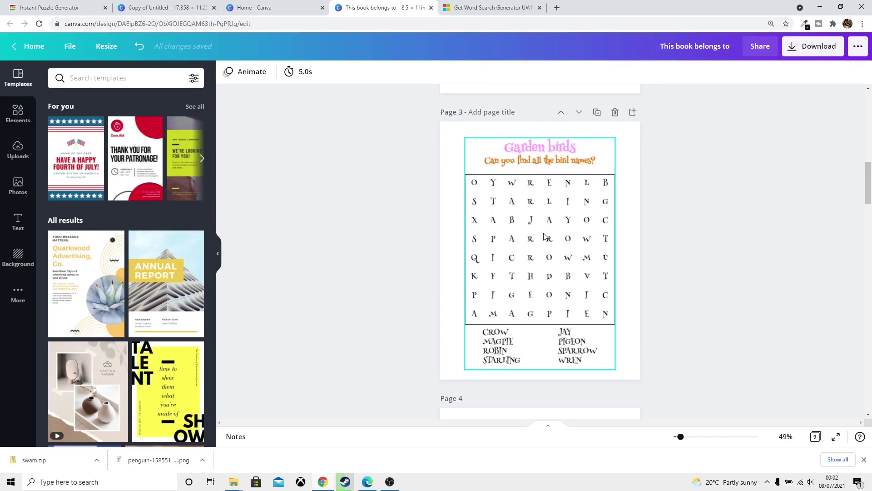
key("ctrl+v")
left_click_drag(543, 245, 579, 361)
scroll(550, 295, "down", 20)
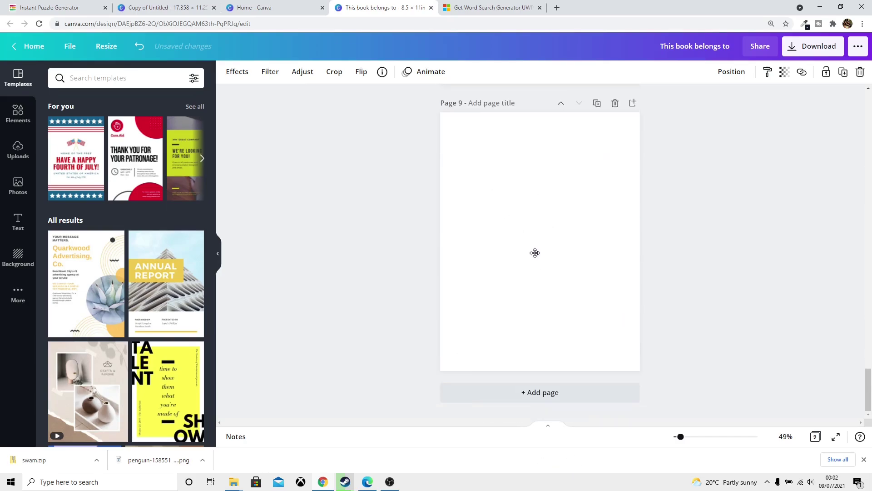
key("ctrl+v")
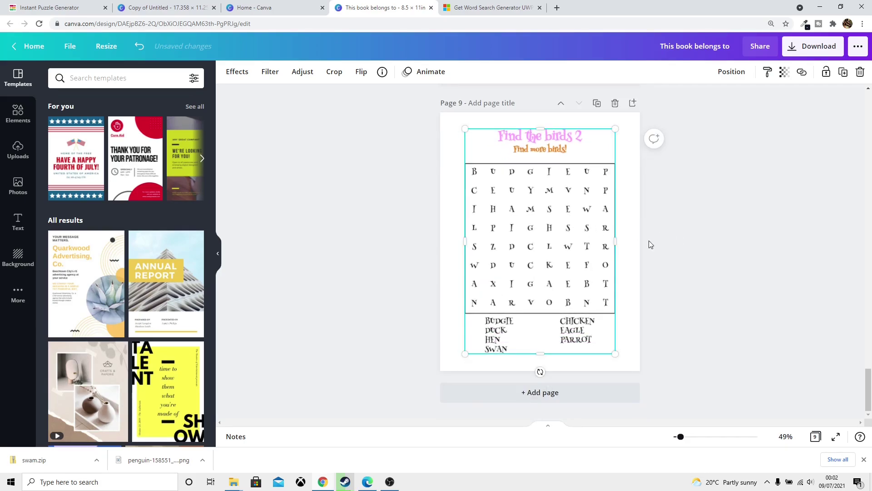
left_click(657, 284)
left_click_drag(560, 244, 560, 247)
left_click(658, 245)
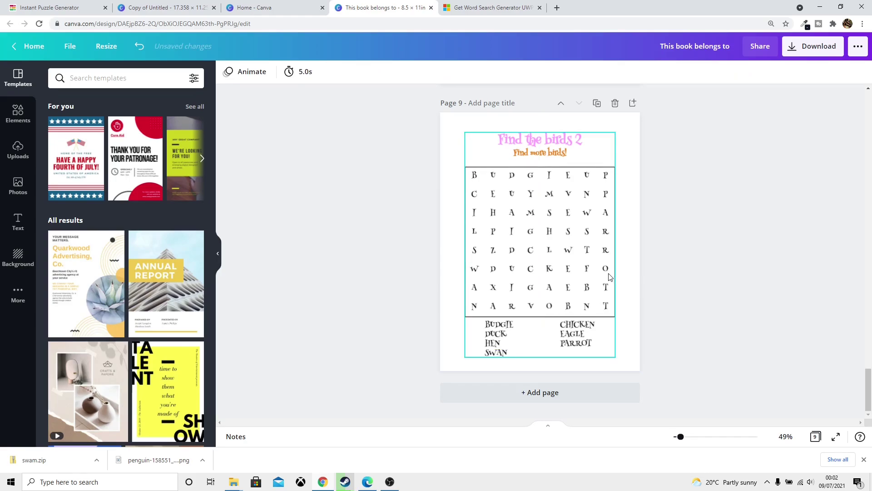
Add page 10 with the scarfed penguin picture and apply the Greyscale filter to the penguin
left_click_drag(869, 389, 870, 326)
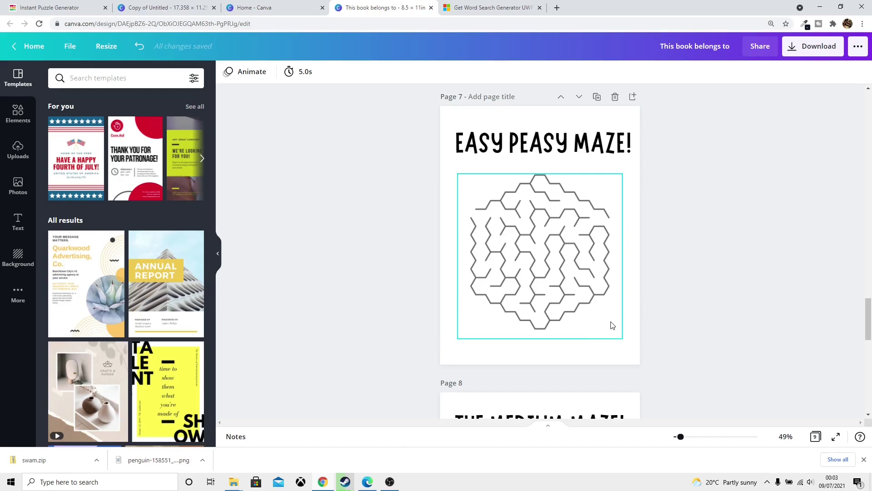
key("ctrl+Return")
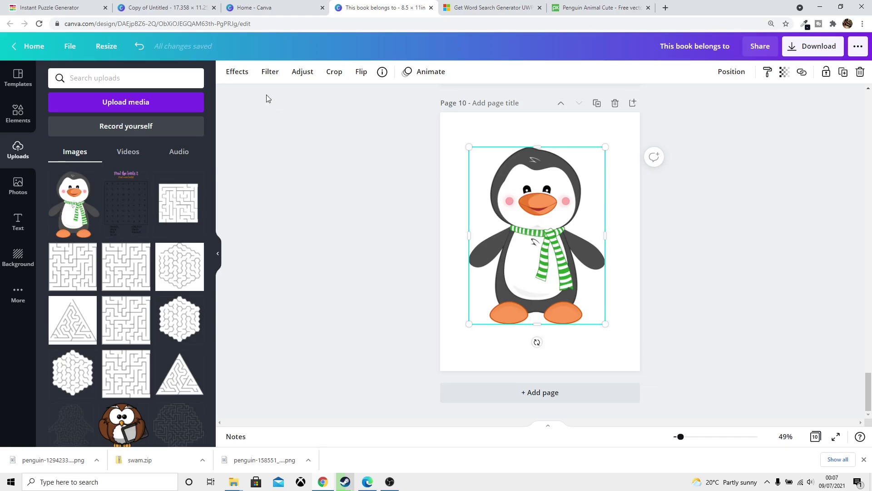
left_click(270, 71)
scroll(513, 303, "up", 2)
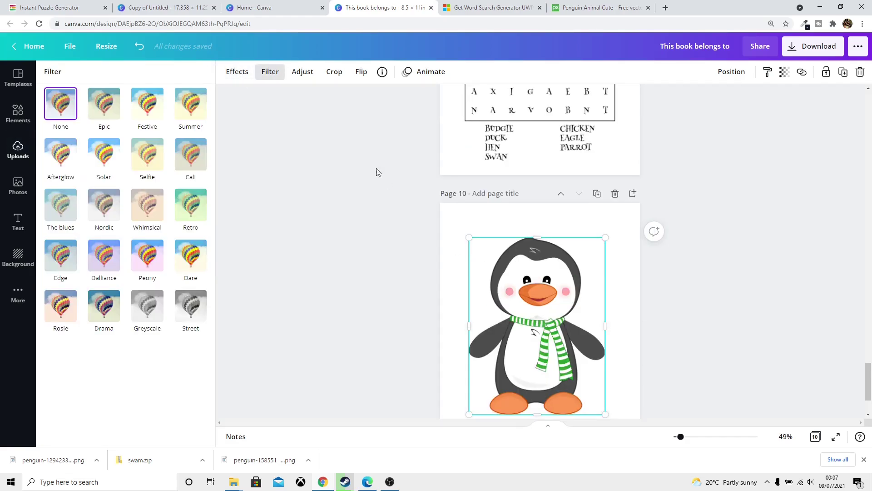
left_click(151, 305)
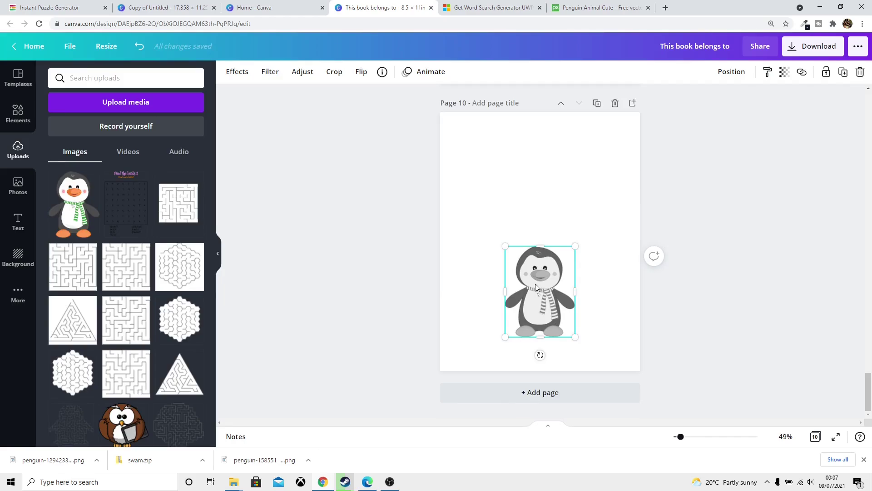
Position the small greyscale penguin in the lower half of page 10 and place a duplicate directly above it
mouse_move(535, 285)
left_mouse_down()
mouse_move(540, 273)
mouse_move(530, 261)
mouse_move(530, 273)
left_mouse_up()
key("ctrl+d")
left_click_drag(532, 185, 532, 196)
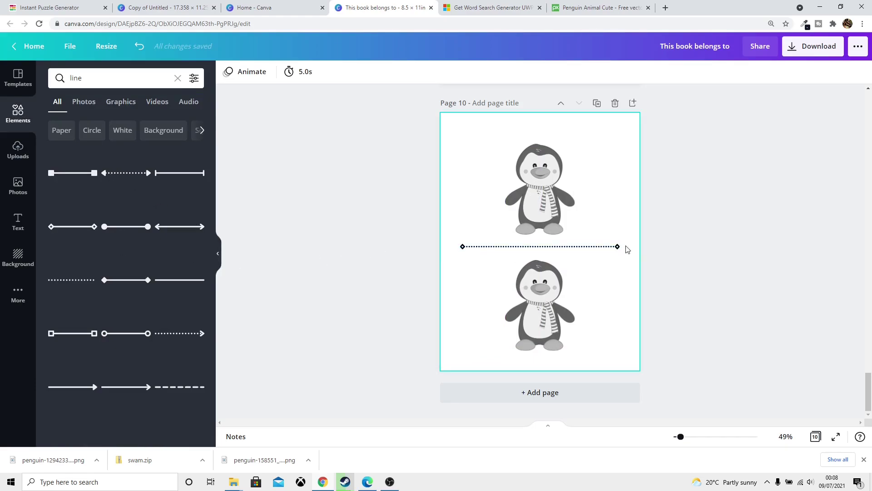
Give page 10 a dotted line between the penguins and the heading "CIRCLE THE DIFFERENCES!" in the Marykate font
left_click(608, 247)
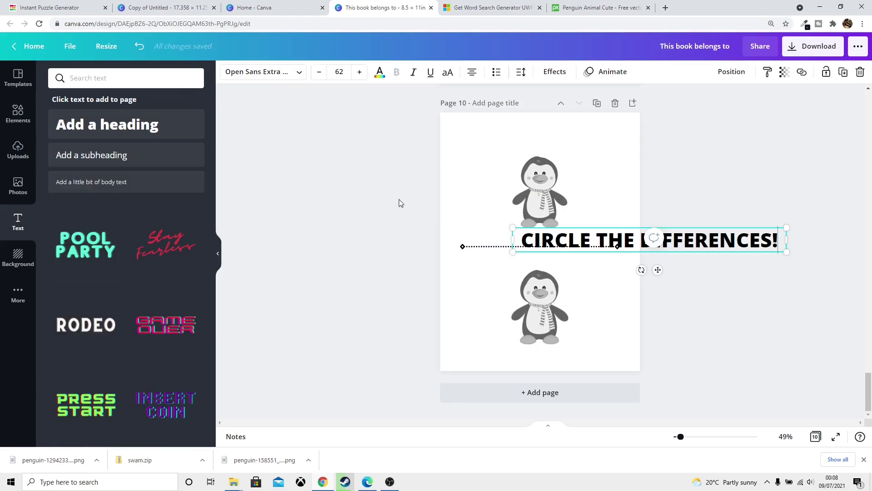
left_click(294, 76)
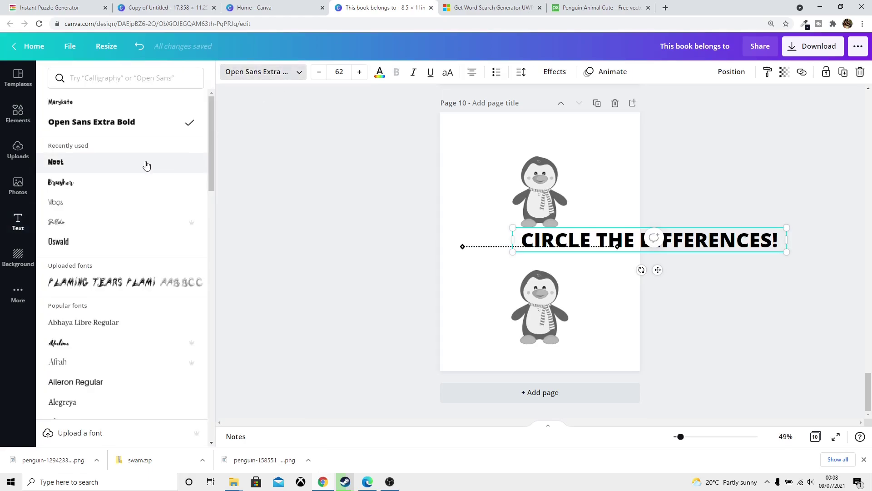
left_click(104, 107)
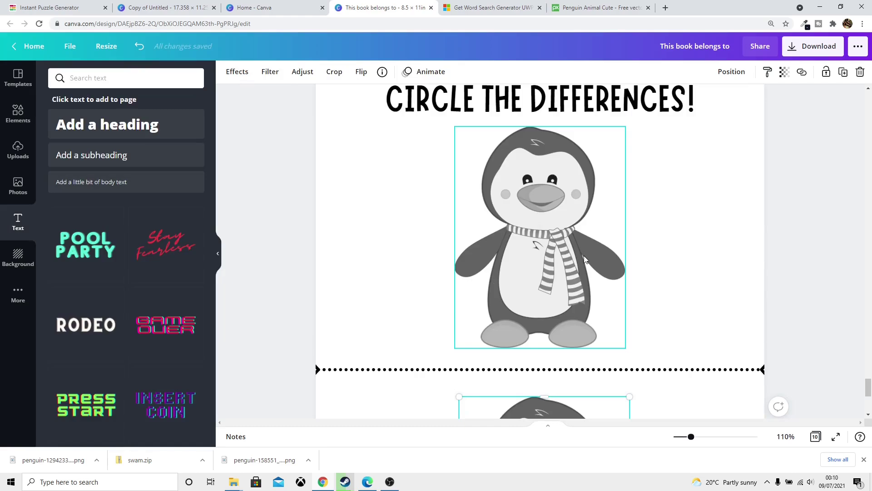
Run the Background Remover on the lower penguin of page 10
scroll(583, 257, "down", 4)
scroll(571, 269, "up", 4)
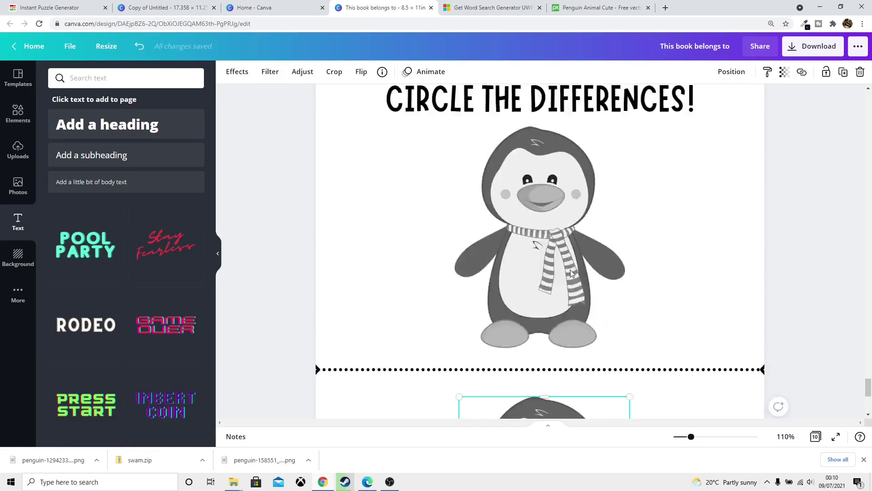
scroll(568, 279, "down", 3)
left_click(237, 72)
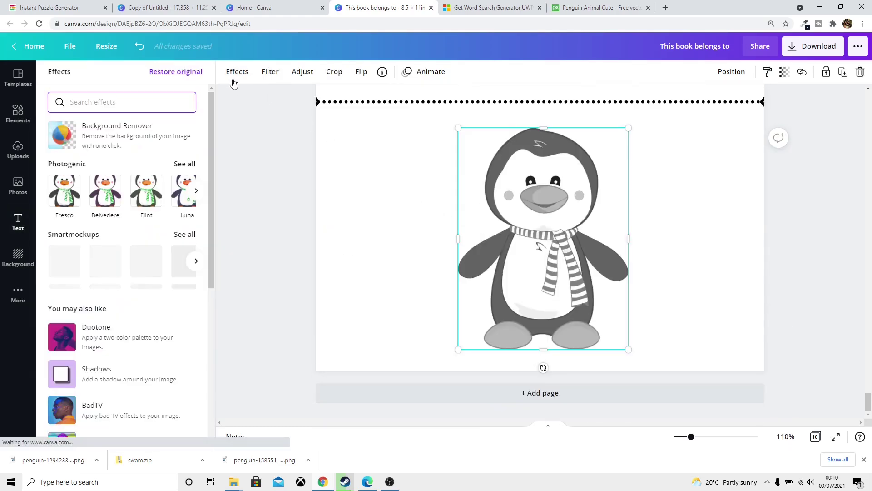
left_click(116, 127)
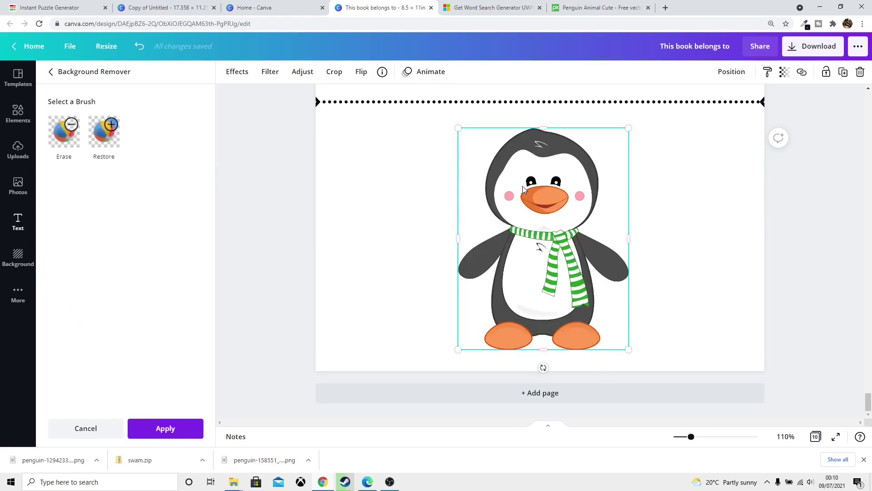
With the Erase brush at size 25, remove the lower penguin's left pink cheek and the end of its shorter scarf tail
scroll(494, 210, "up", 3)
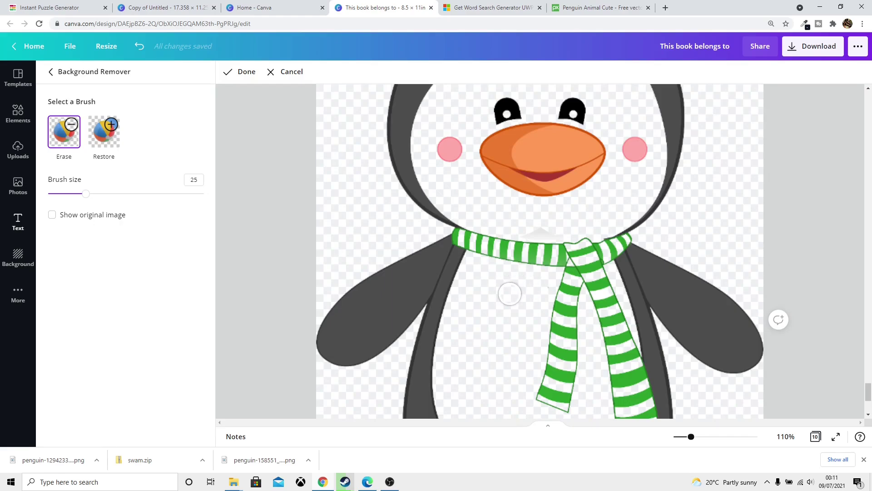
scroll(506, 344, "up", 1)
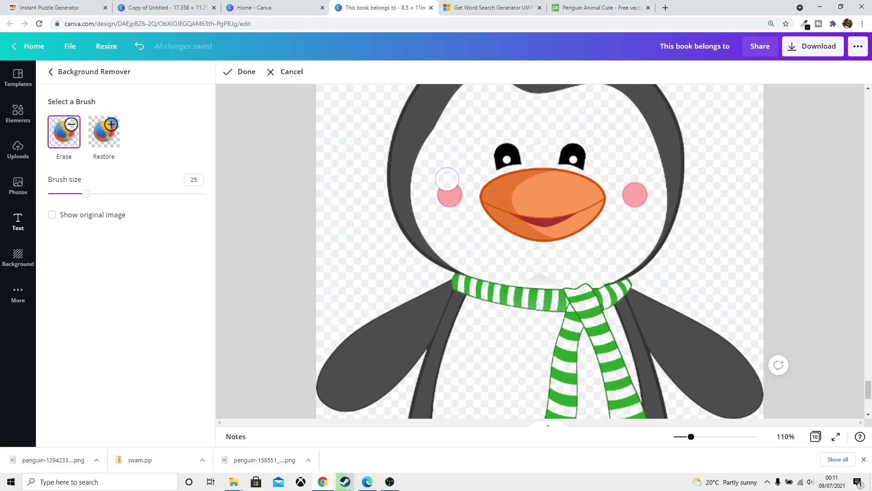
left_click_drag(447, 179, 456, 196)
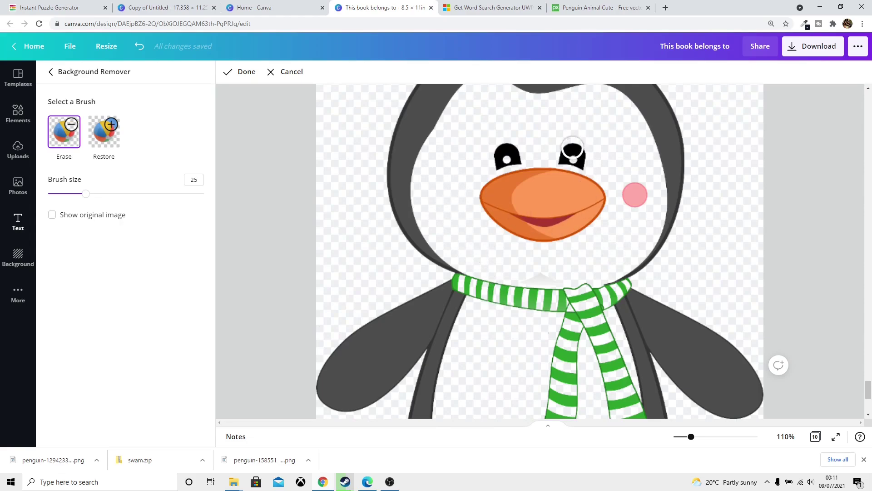
scroll(555, 187, "down", 3)
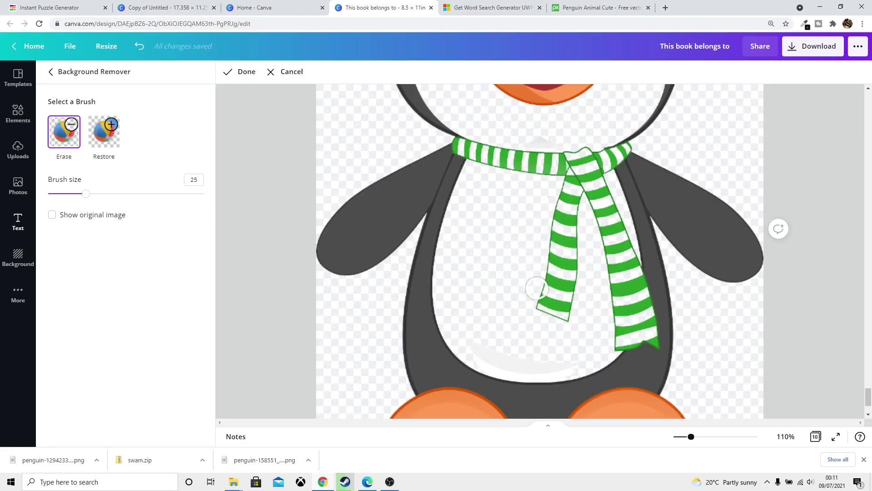
mouse_move(537, 299)
left_mouse_down()
mouse_move(575, 314)
mouse_move(538, 294)
mouse_move(562, 309)
mouse_move(578, 302)
mouse_move(541, 296)
left_mouse_up()
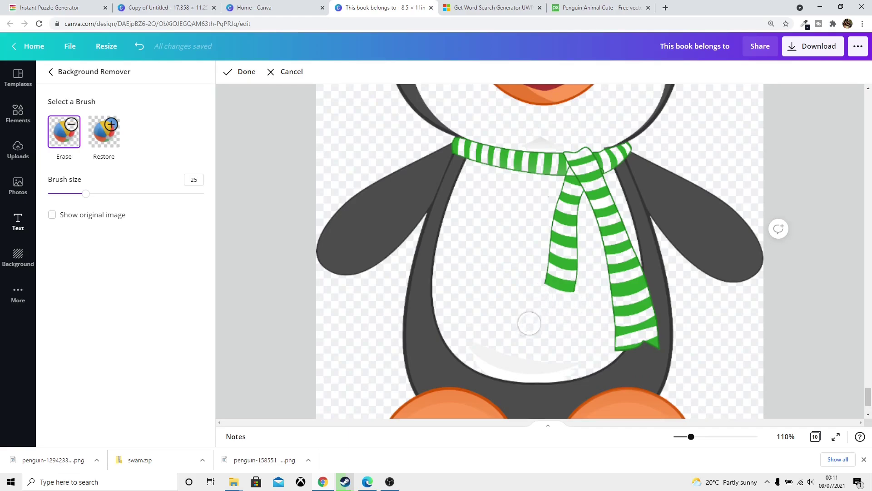
Erase one green stripe from the scarf's neckband with brush sizes 12 and 7, and finish the background removal
scroll(527, 325, "up", 2)
left_click_drag(86, 194, 65, 194)
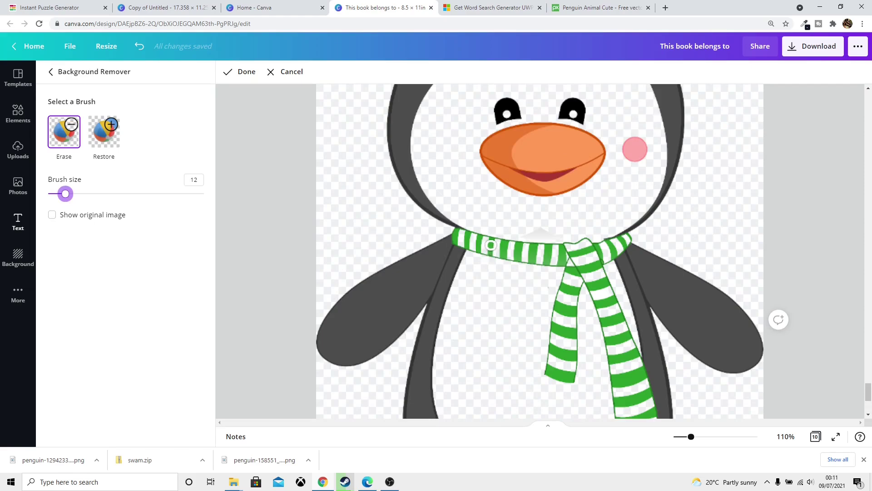
left_click(491, 245)
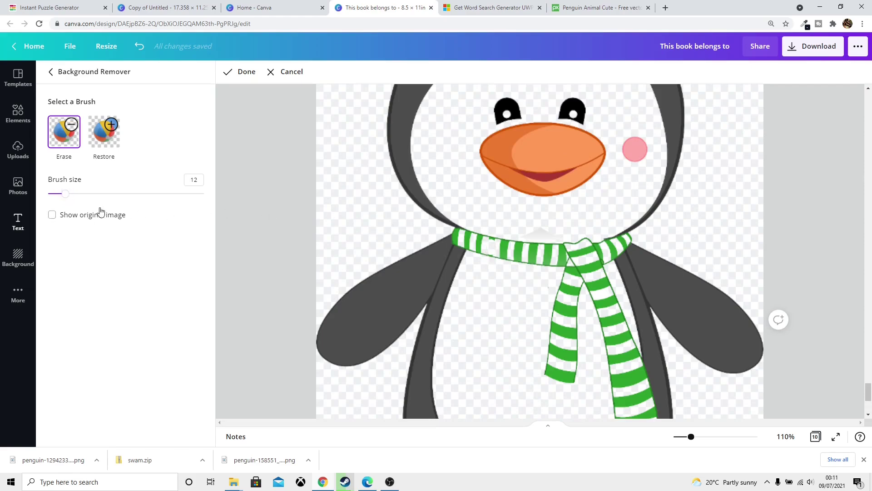
left_click_drag(65, 193, 57, 194)
left_click(490, 240)
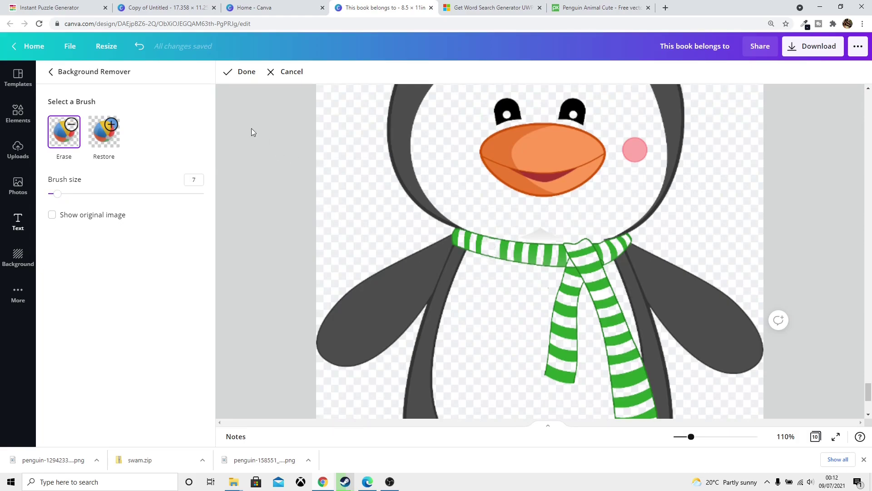
left_click(246, 72)
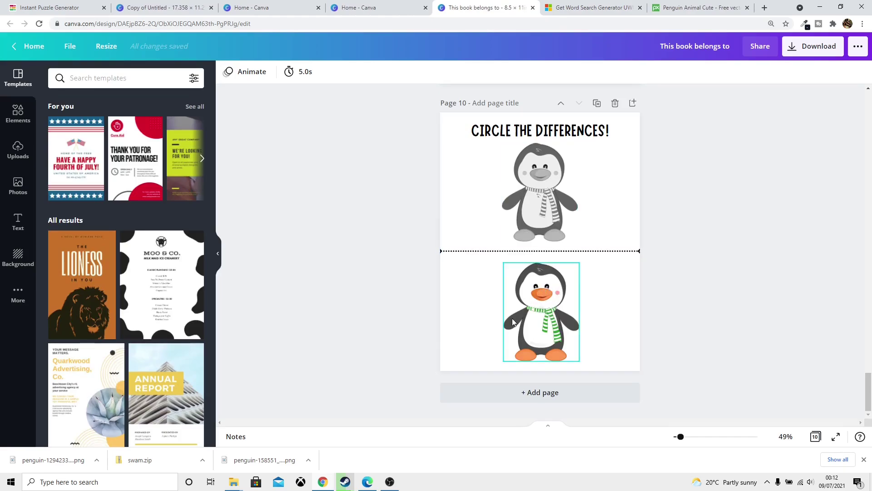
left_click(500, 177)
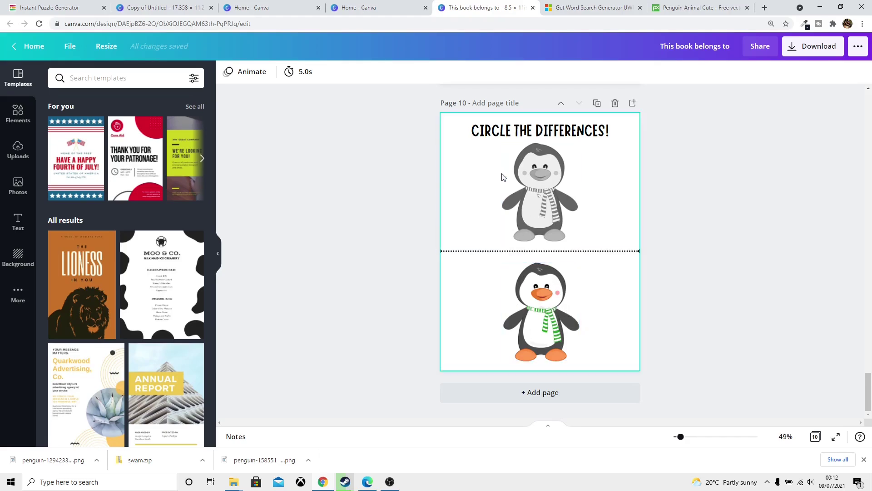
left_click(600, 252)
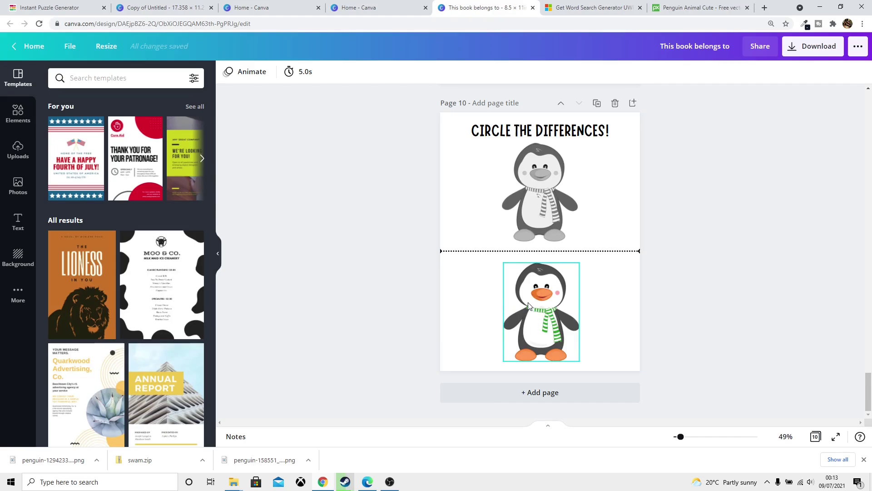
scroll(528, 305, "down", 2)
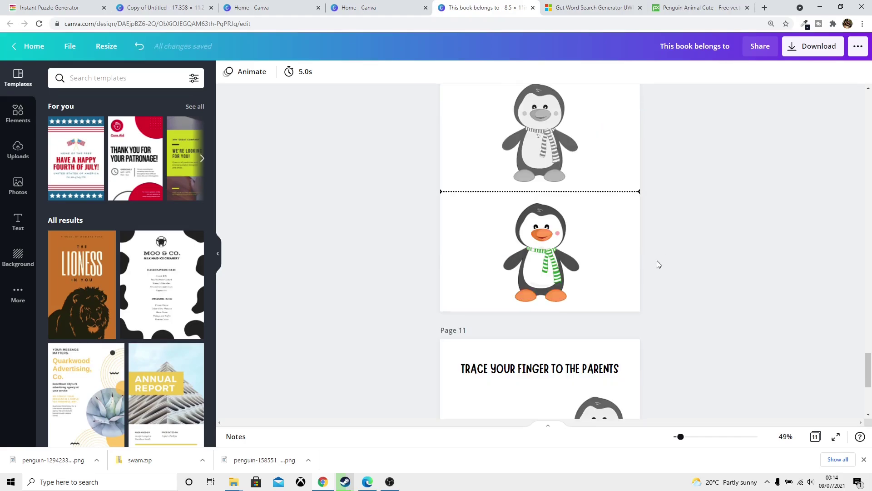
Shrink both penguins on page 11 and link the small one to the parent with a looping dashed arrow from the "dotted line" elements
scroll(493, 191, "down", 3)
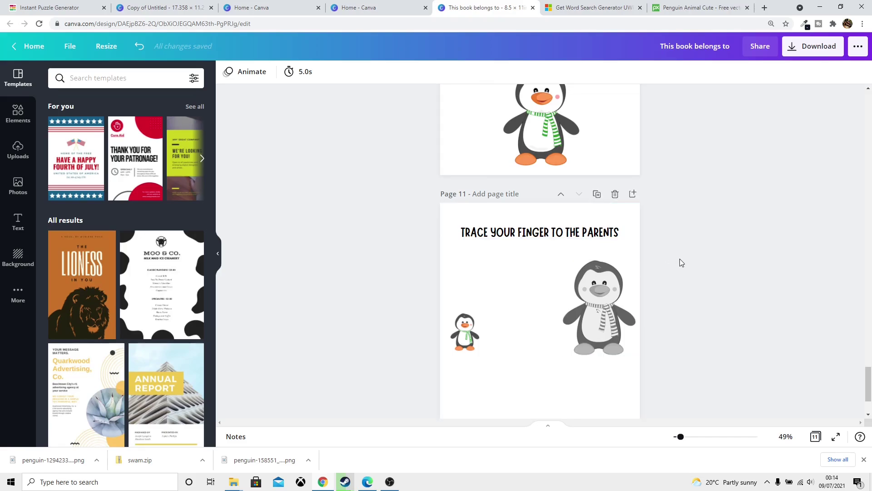
scroll(680, 264, "down", 1)
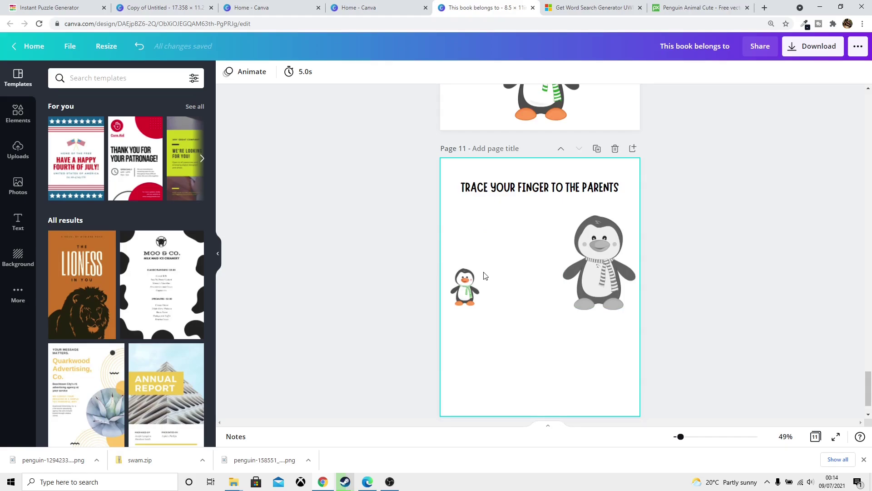
left_click(464, 296)
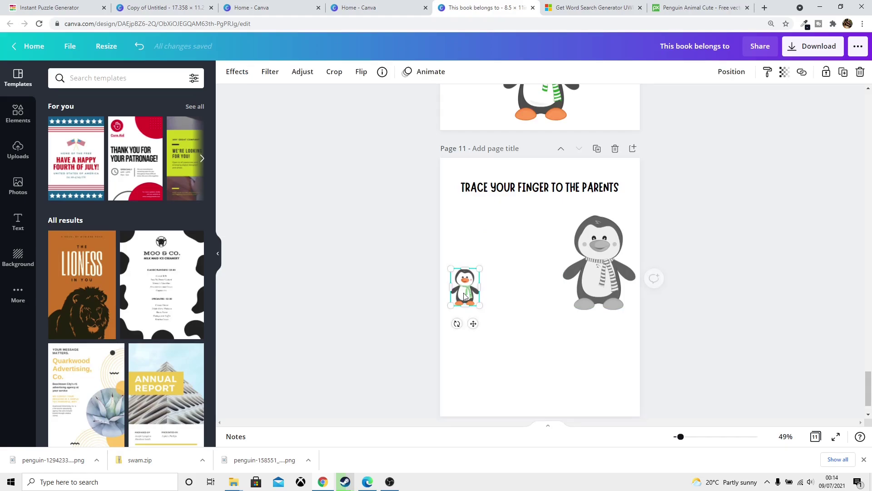
left_click(602, 251)
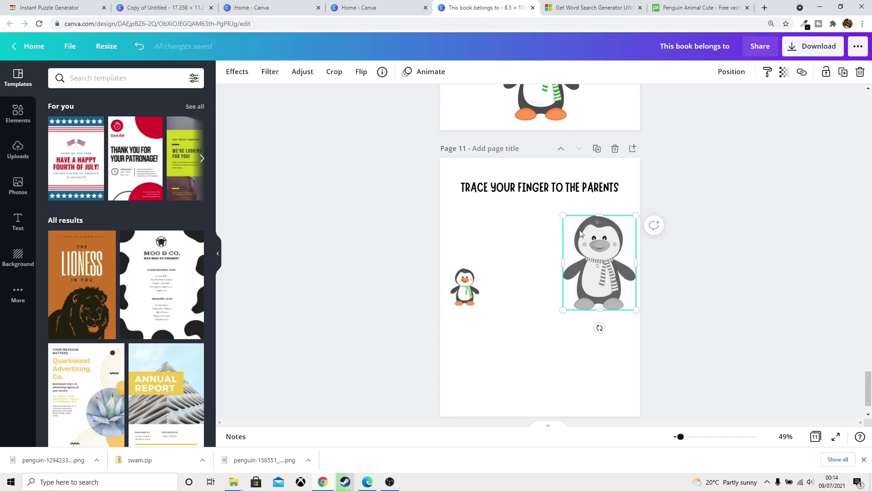
left_click(529, 327)
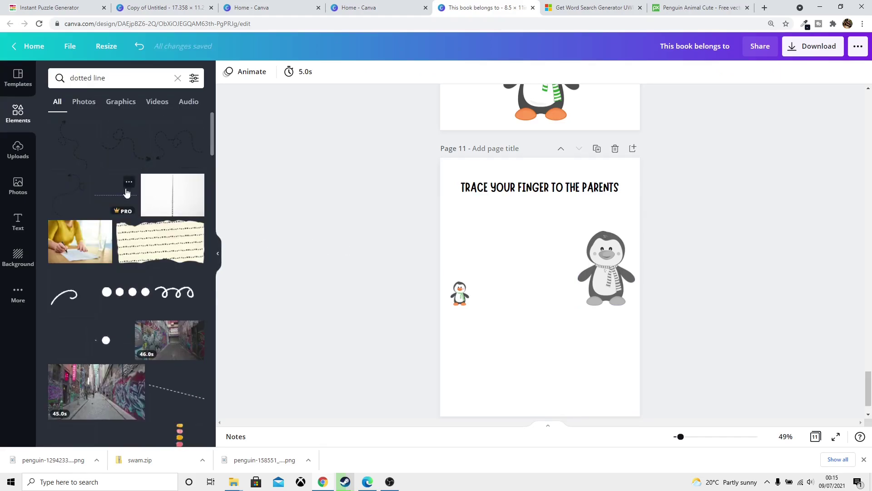
left_click(73, 150)
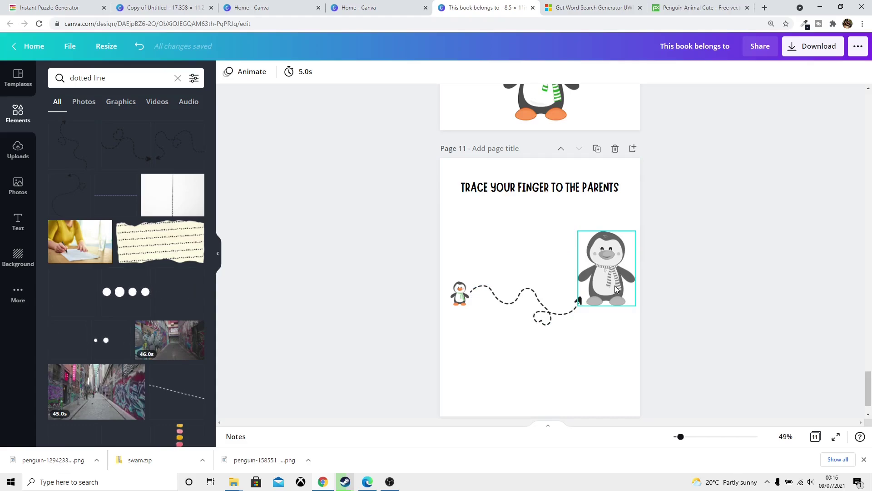
Add page 12 with the heading "WORD SCRAMBLE" in Marykate, enlarged to size 56.9 and centred near the top of the page
scroll(725, 244, "down", 1)
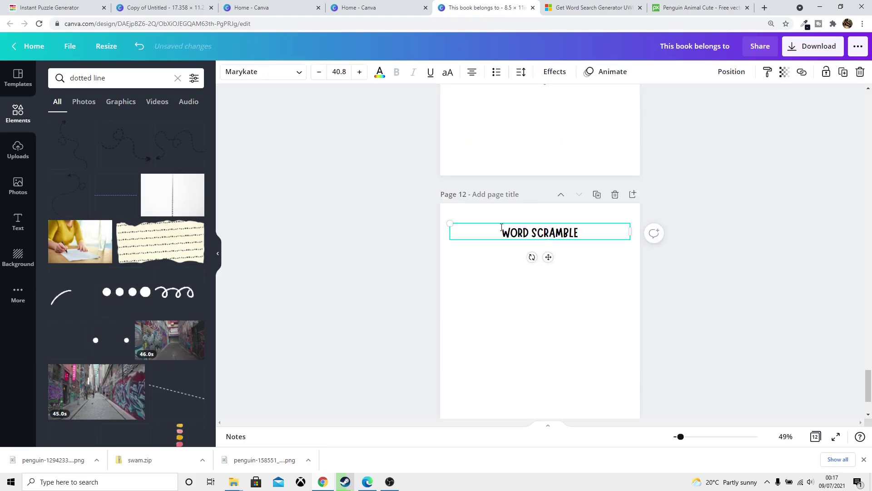
left_click_drag(450, 225, 379, 217)
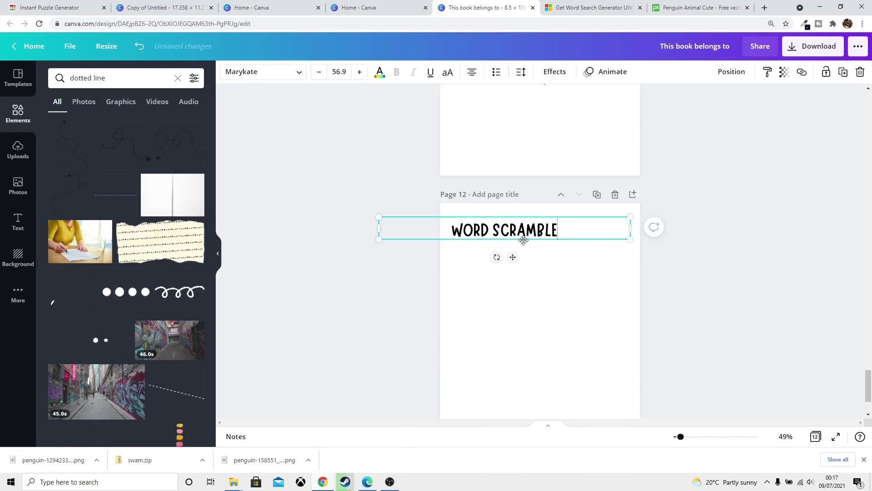
left_click_drag(531, 240, 567, 248)
left_click(681, 298)
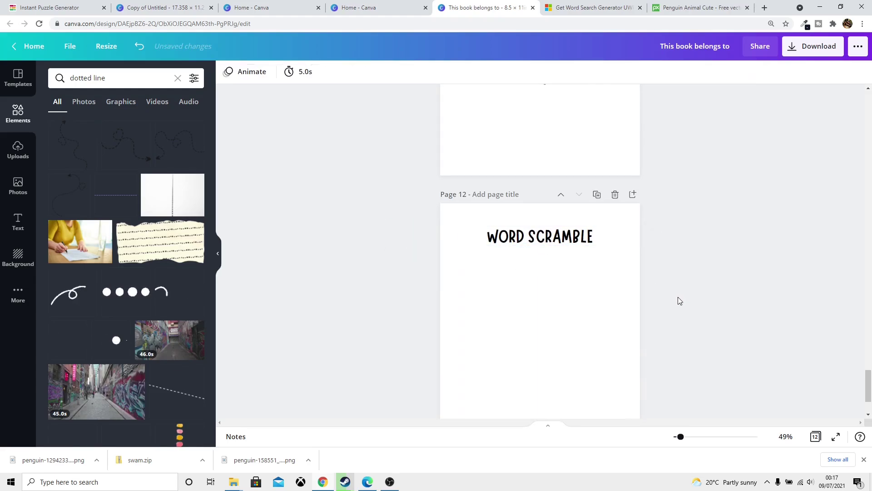
scroll(696, 307, "up", 4)
scroll(696, 307, "down", 5)
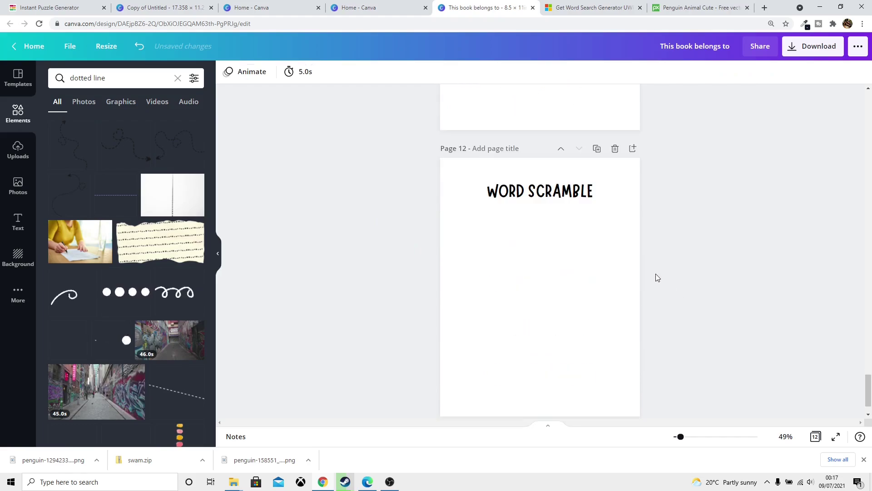
Add the scrambled word EGUPNIP on page 12, remove the PENGUIN line above it, and change the heading to "UNSCAMBLE THESE BIRDS!"
double_click(546, 247)
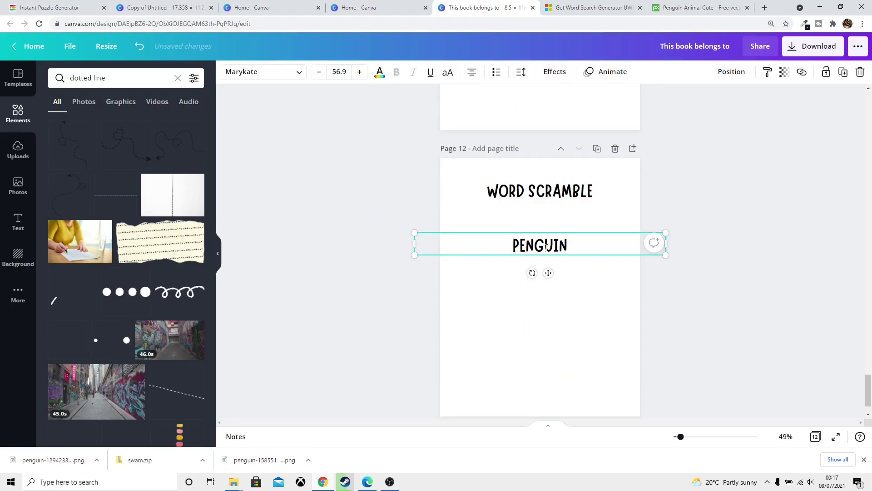
key("Return")
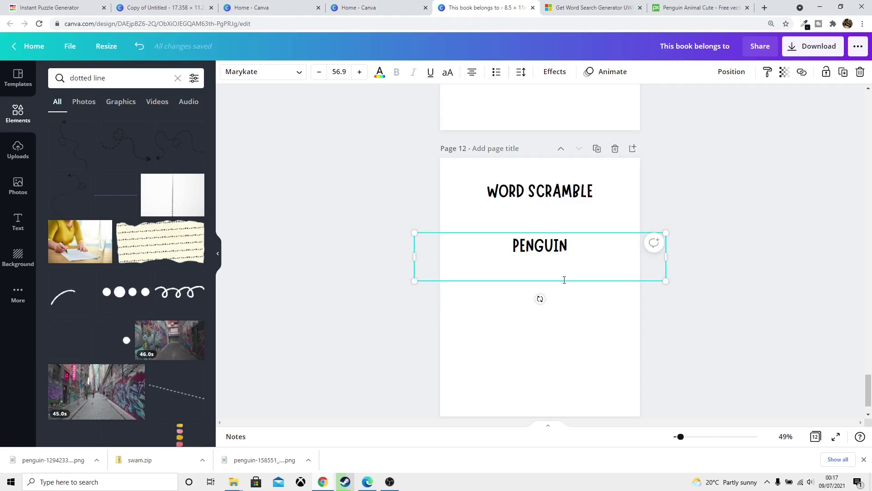
type("EGUPNIP")
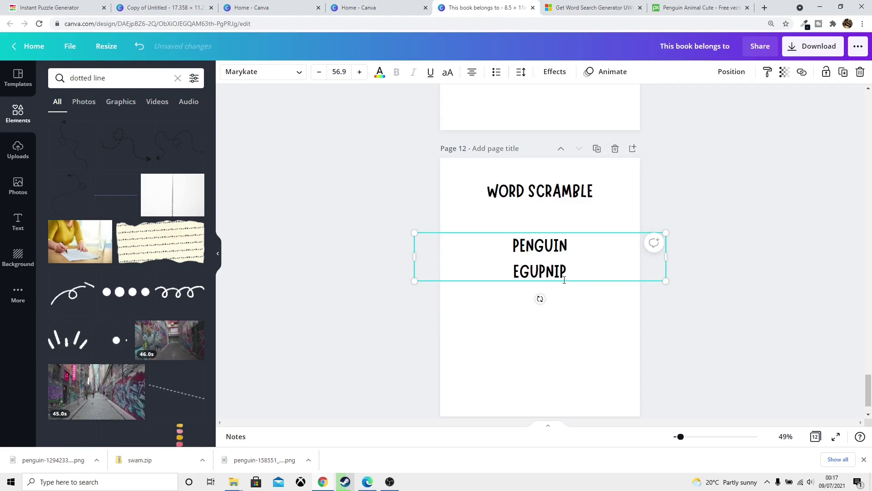
left_click_drag(568, 245, 512, 245)
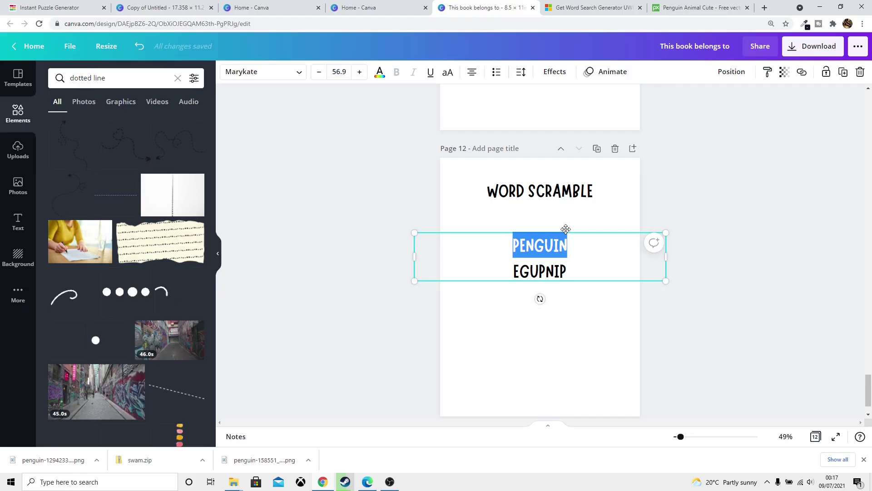
key("BackSpace")
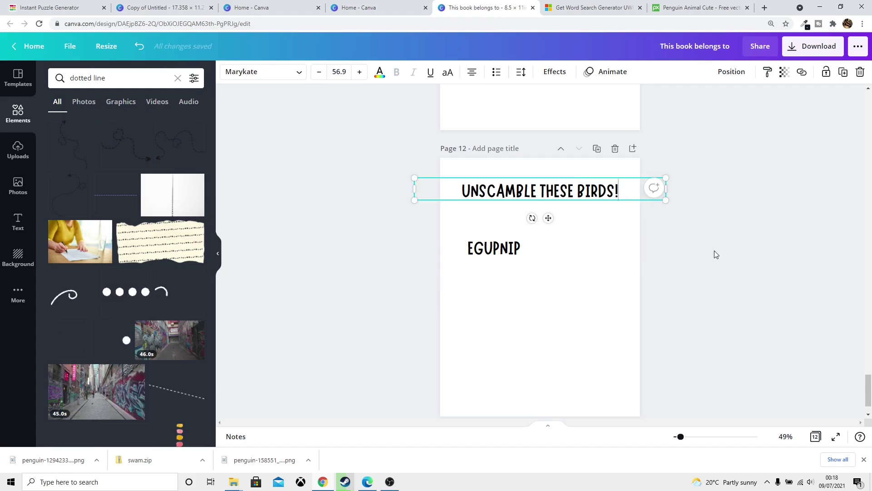
Add a text row of seven spaced underscores beside EGUPNIP as the answer blanks
key("ctrl+z")
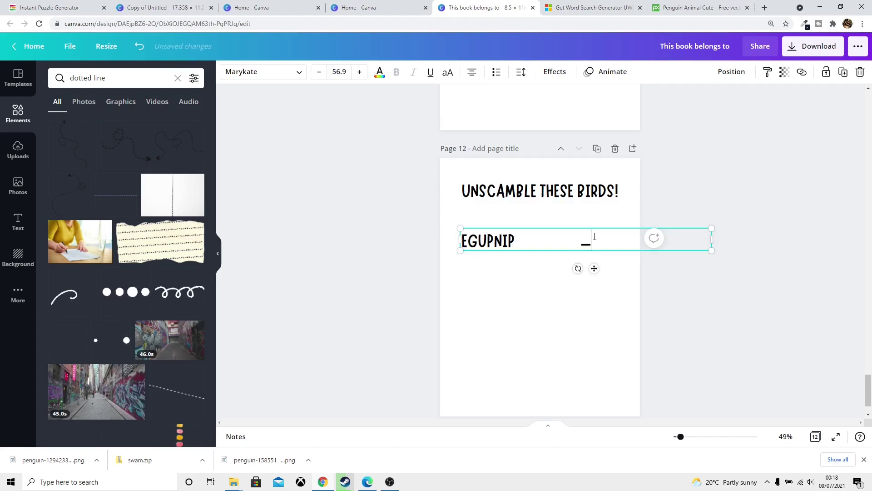
type("_ _ _ _ _ _ _")
left_click(591, 291)
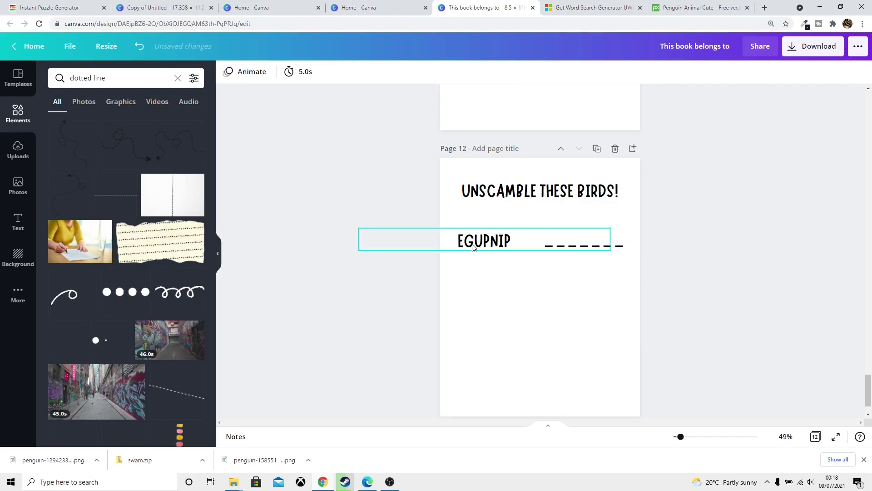
Duplicate the EGUPNIP word with its answer blanks down page 12 to make five evenly spaced rows
left_click(483, 241)
key("ctrl+d")
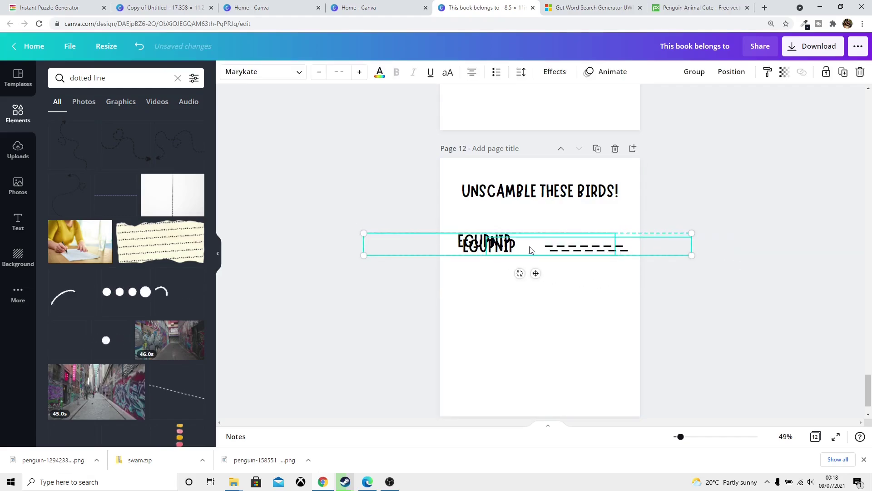
left_click_drag(530, 247, 517, 312)
key("ctrl+d")
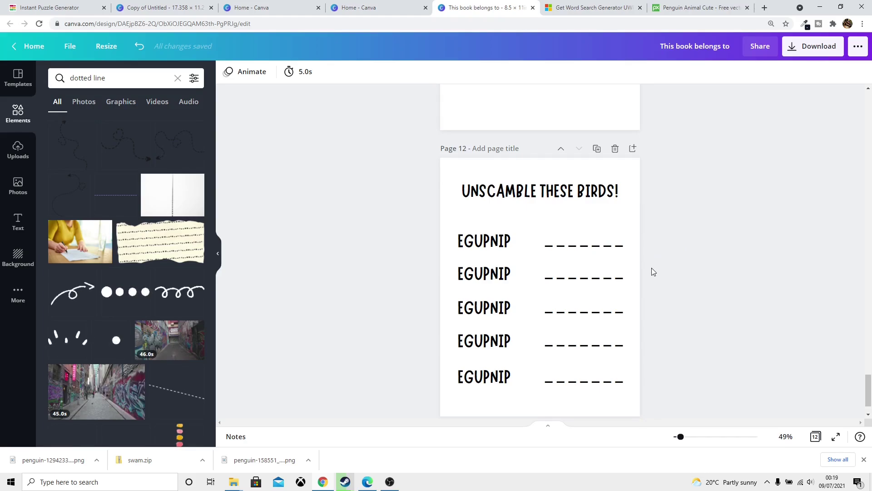
Review the pages of the puzzle book, from the opening page and mazes to the word scramble on page 12
scroll(651, 272, "up", 15)
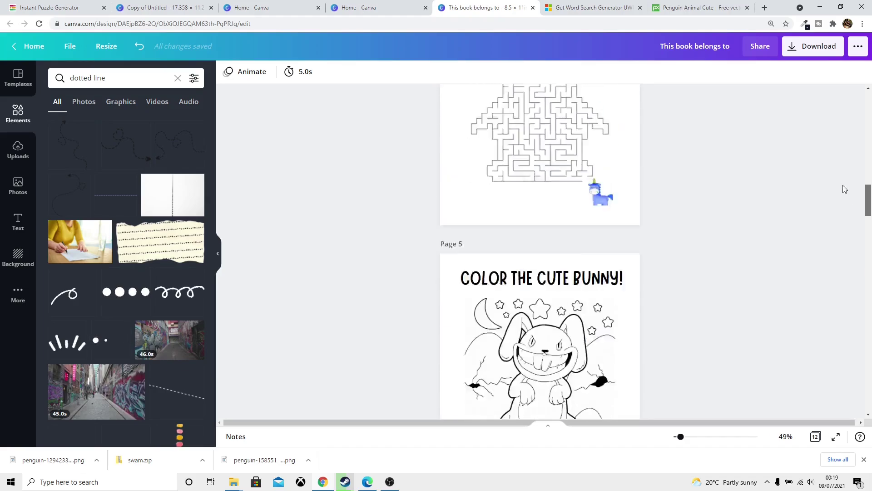
scroll(840, 146, "up", 7)
scroll(831, 109, "down", 2)
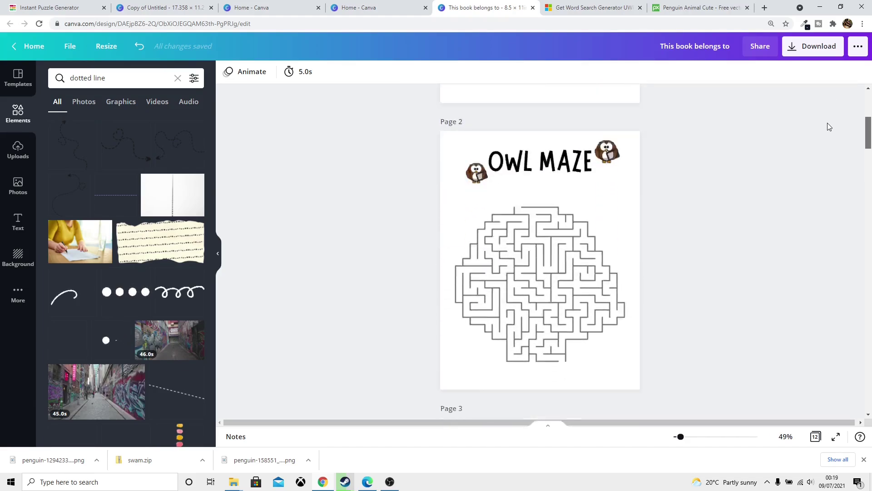
scroll(813, 145, "down", 3)
left_click_drag(869, 146, 869, 393)
scroll(870, 153, "down", 1)
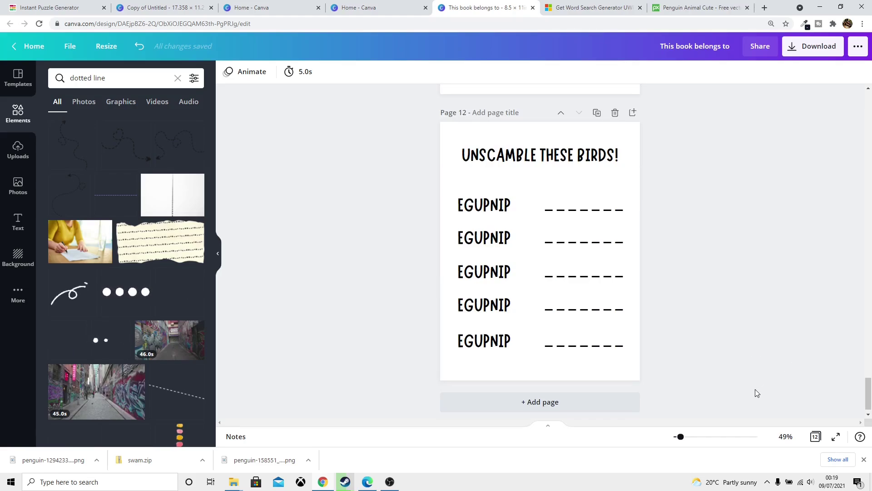
scroll(859, 379, "up", 2)
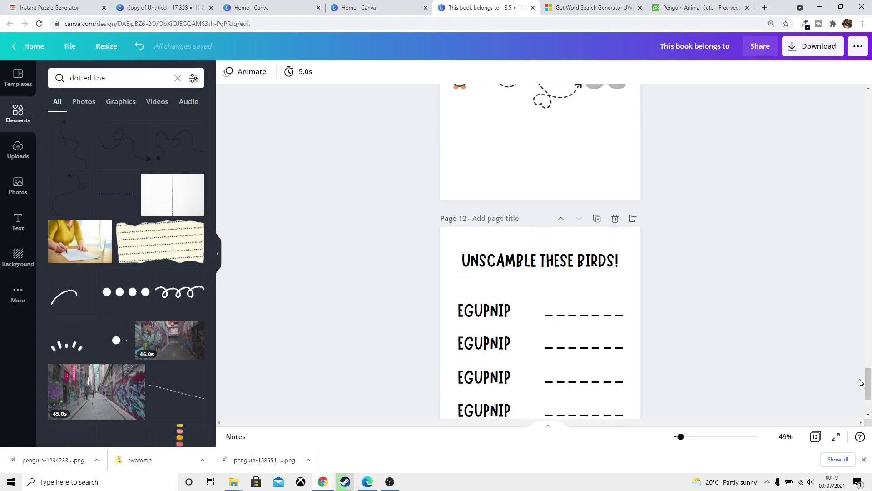
left_click_drag(868, 383, 869, 354)
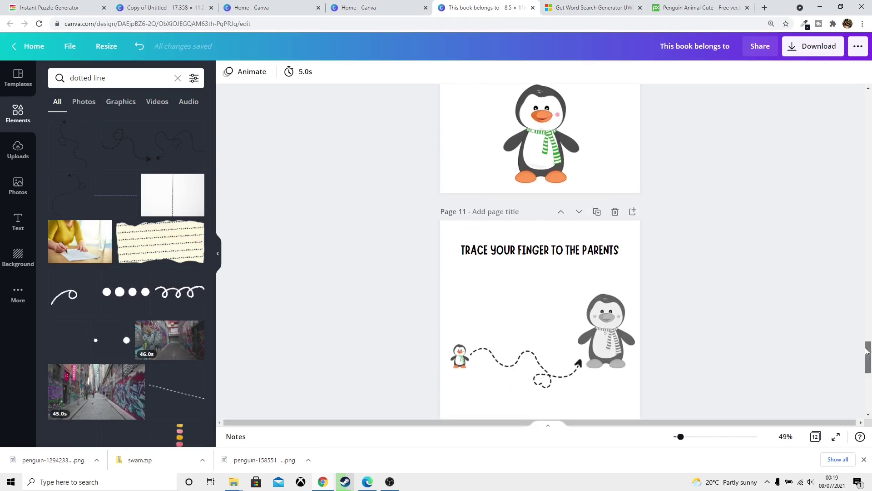
left_click_drag(869, 355, 869, 98)
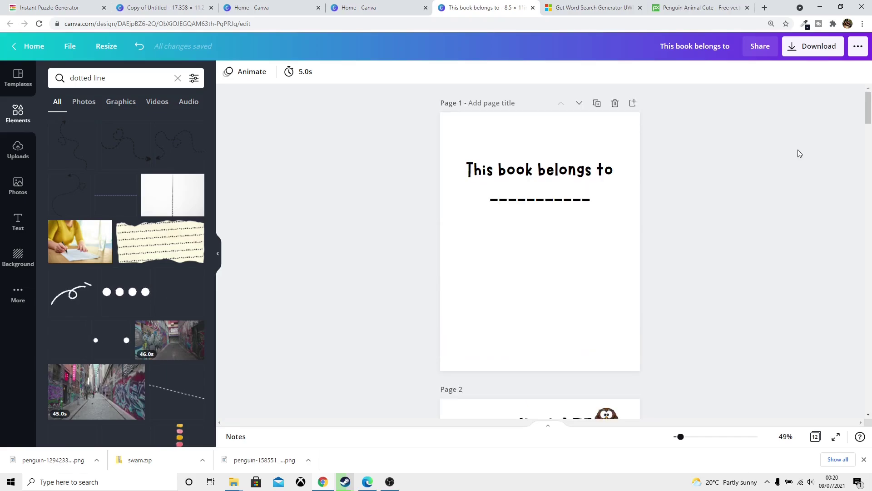
Download the puzzle book as a PDF and bring up the book cover design
left_click(804, 48)
left_click(773, 117)
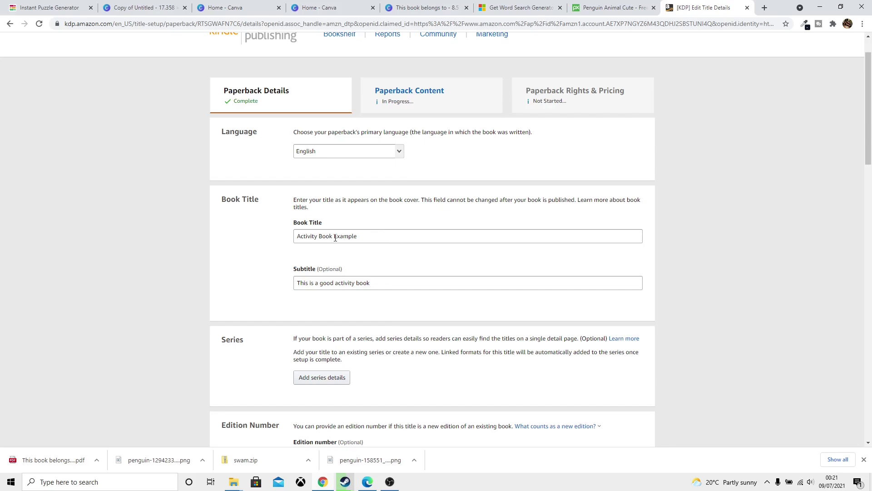
left_click(153, 9)
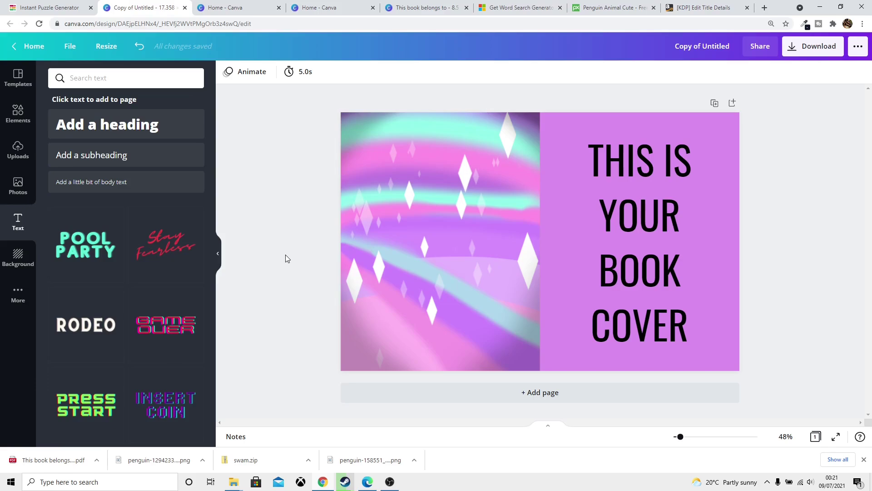
Return to the puzzle book design and limit its PNG download to page 2, the owl maze
key("ctrl+5")
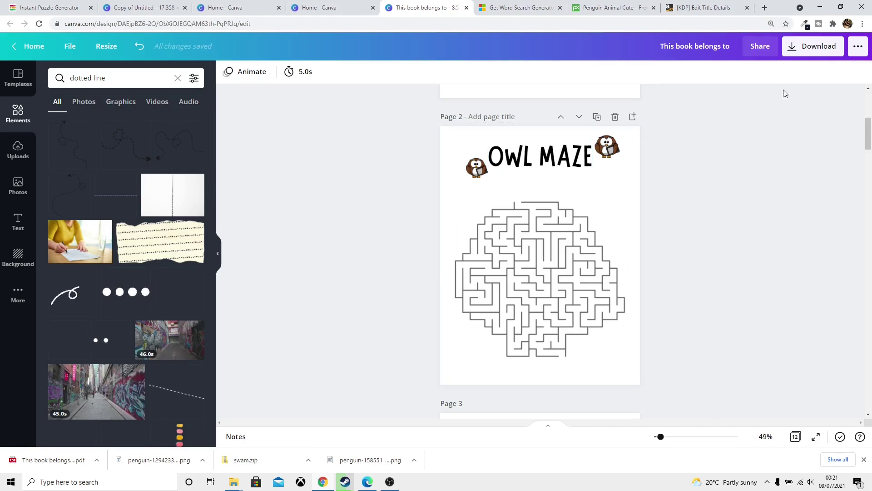
left_click(813, 46)
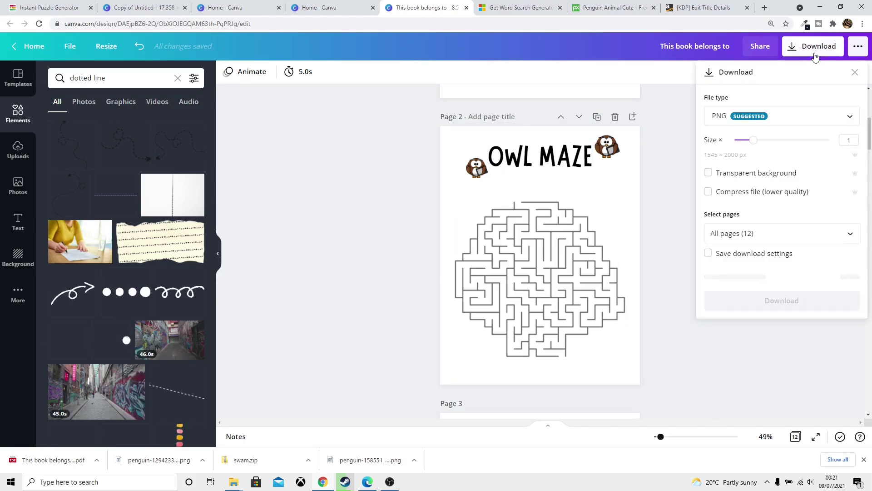
left_click(748, 230)
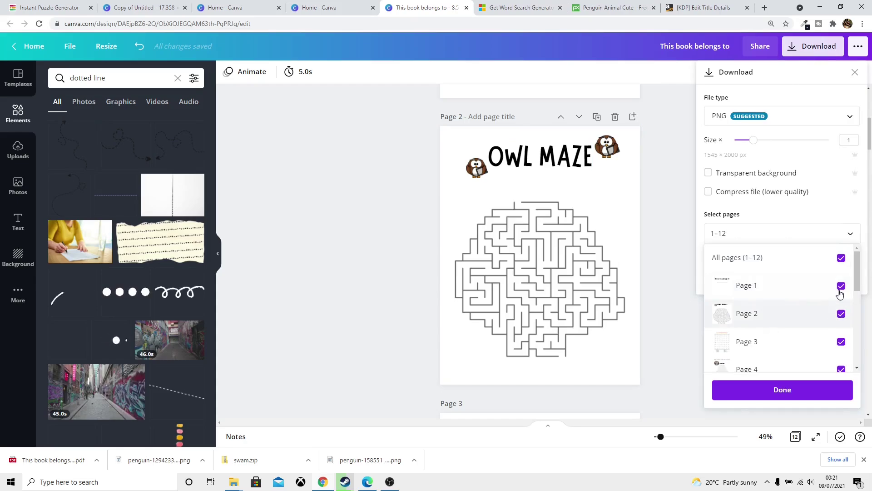
left_click(841, 258)
left_click(841, 318)
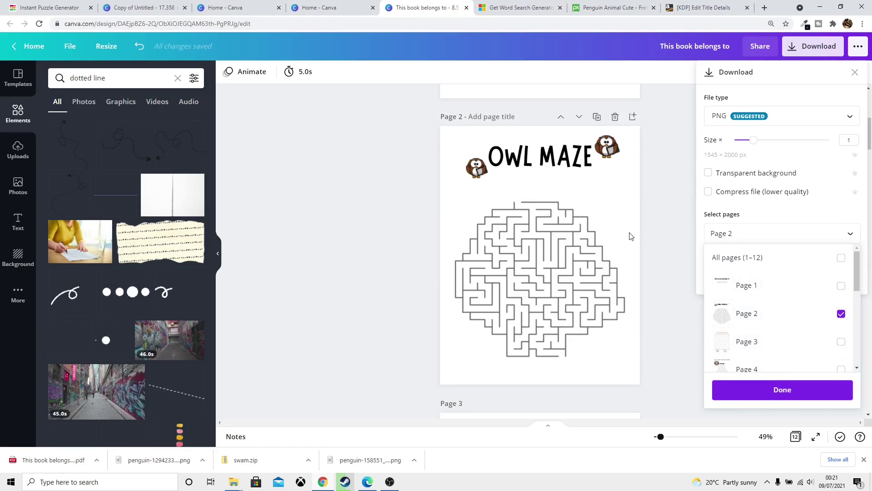
left_click(649, 228)
Download the owl maze, garden birds word search, bunny colouring and easy peasy maze pages as PNG images, and return to the cover design
scroll(646, 228, "down", 4)
scroll(573, 225, "up", 3)
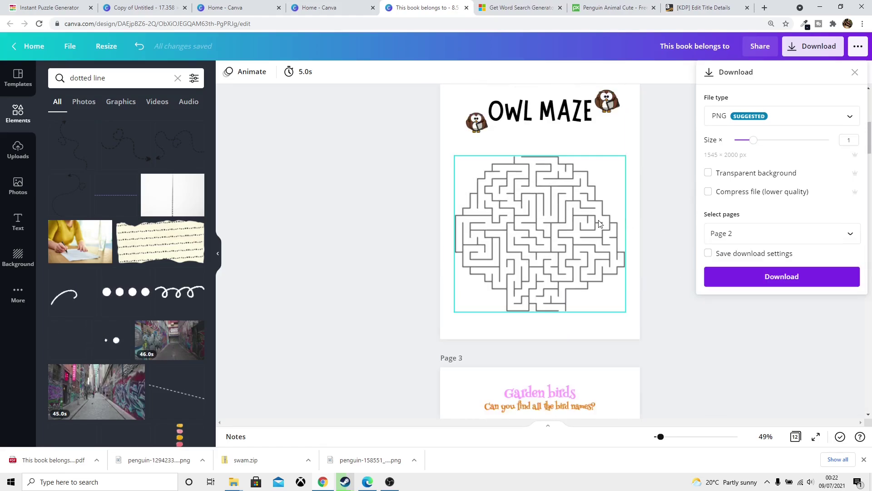
scroll(572, 225, "down", 10)
scroll(573, 227, "down", 6)
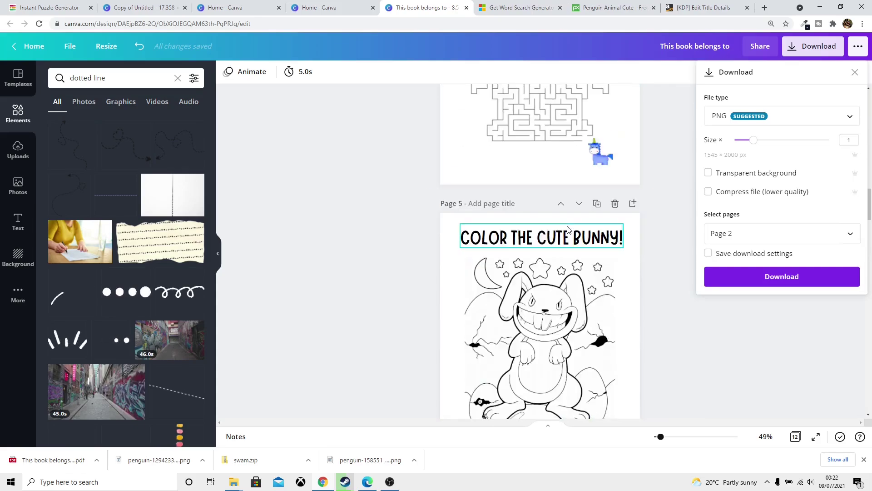
scroll(573, 243, "up", 5)
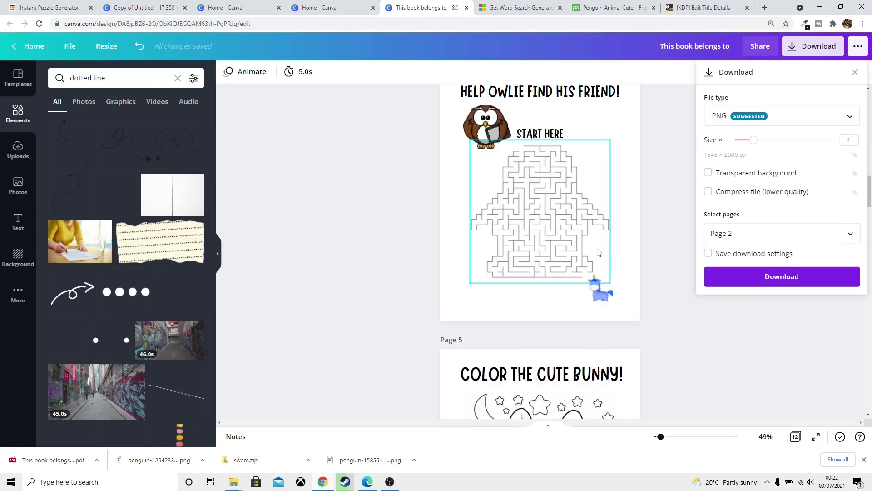
left_click(846, 239)
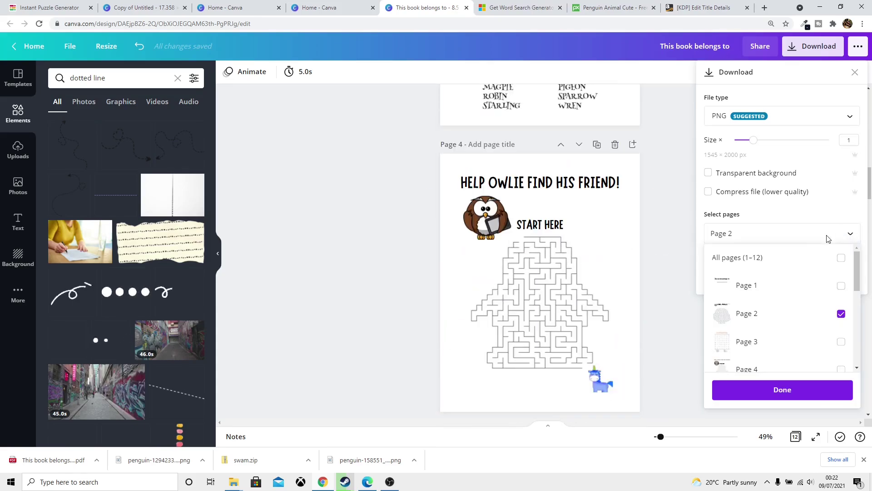
left_click(799, 268)
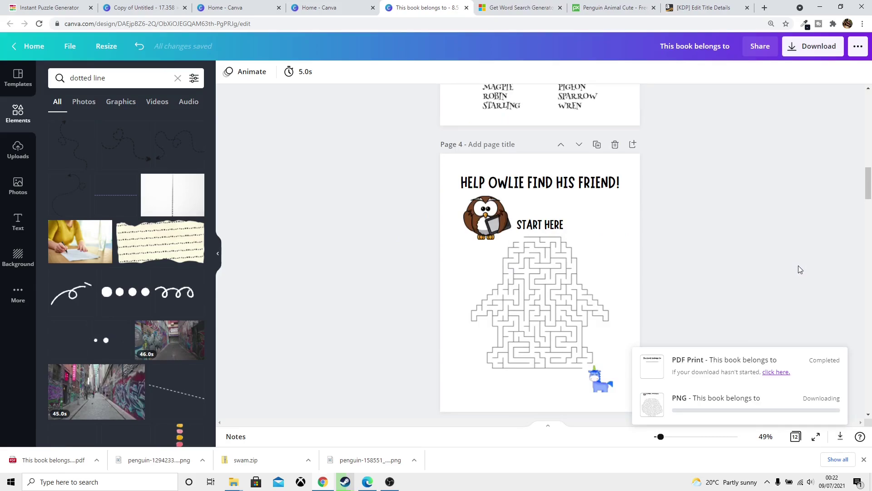
key("ctrl+2")
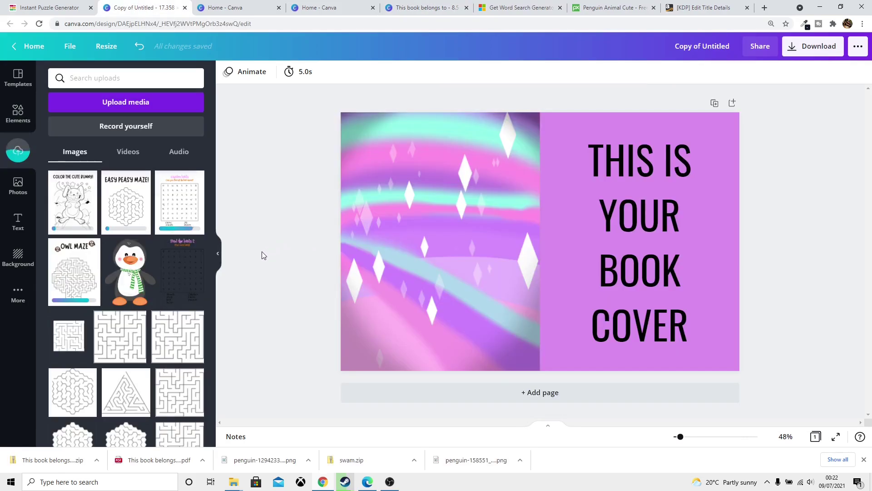
Place reduced images of the garden birds word search, easy peasy maze and bunny colouring page on the back cover
left_click(176, 214)
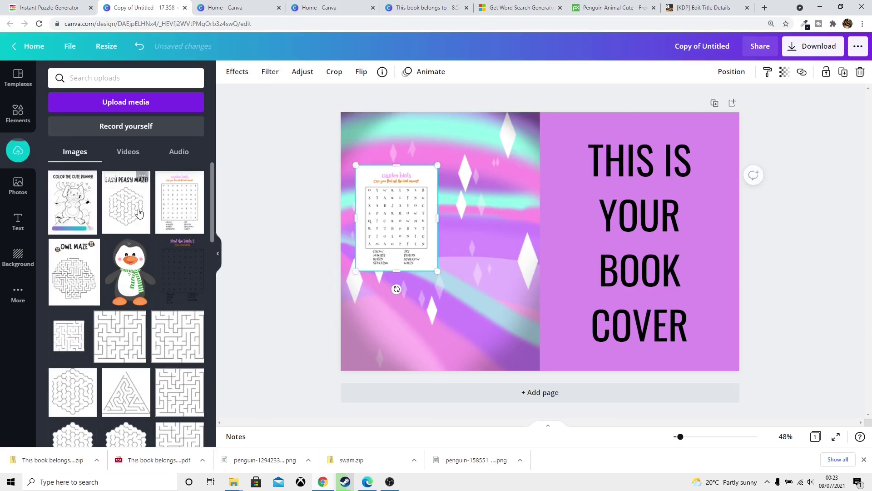
left_click(133, 213)
left_click_drag(494, 233, 320, 249)
left_click_drag(294, 349, 356, 271)
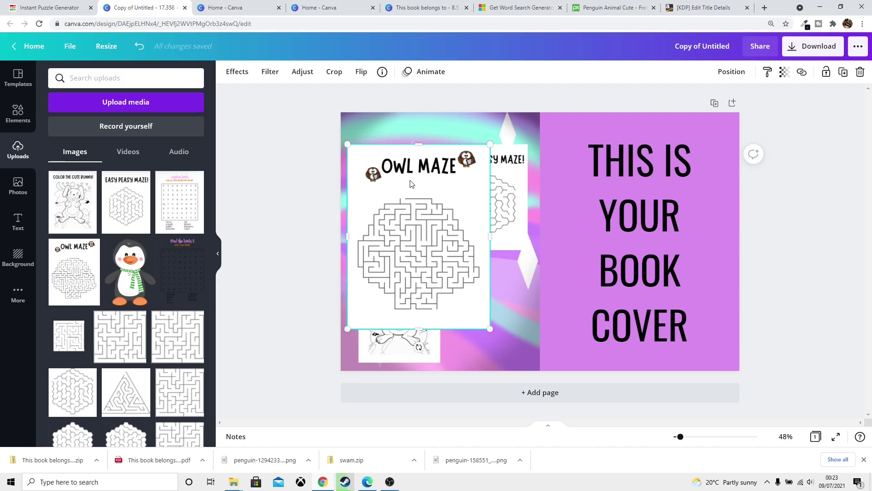
Shrink the owl maze image to match the other page images and place it below the easy peasy maze on the back cover
left_click_drag(408, 183, 495, 181)
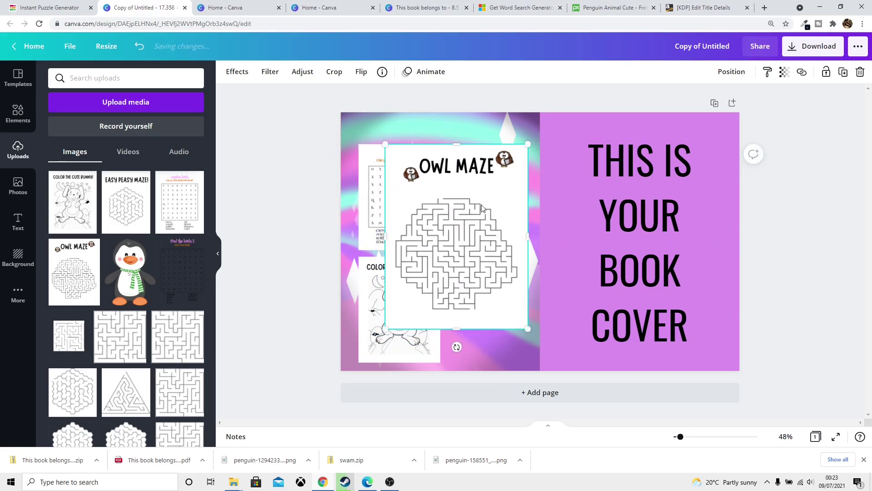
left_click_drag(386, 326, 459, 255)
left_click_drag(474, 186, 475, 296)
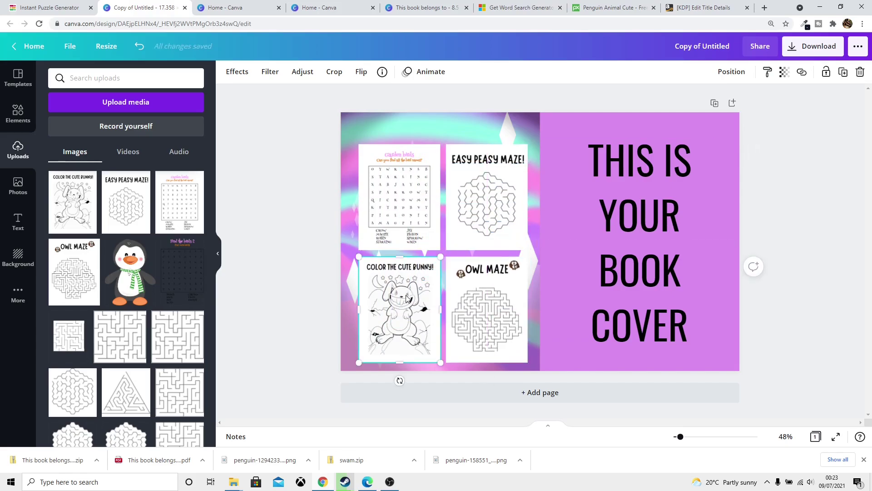
Nudge the back cover's page images into an evenly spaced two-by-two grid and bring up the cover's download file type choices
left_click_drag(408, 299, 404, 299)
left_click(492, 303)
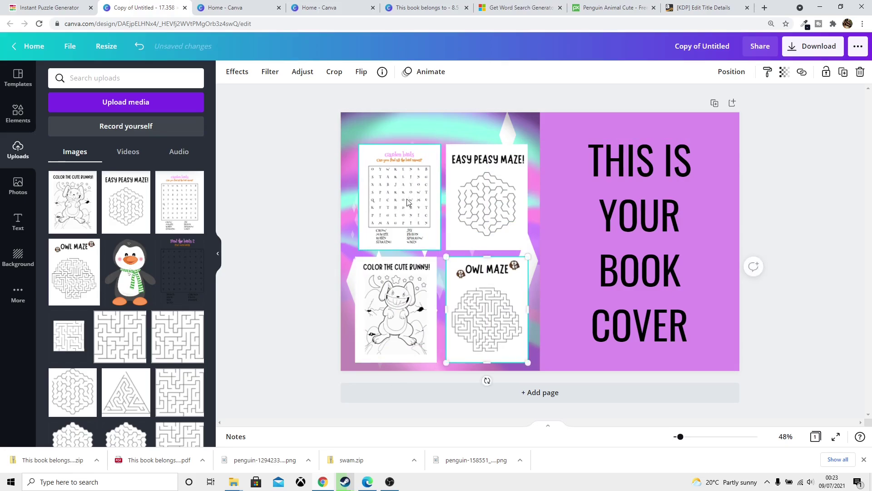
left_click_drag(400, 200, 396, 200)
left_click(711, 205)
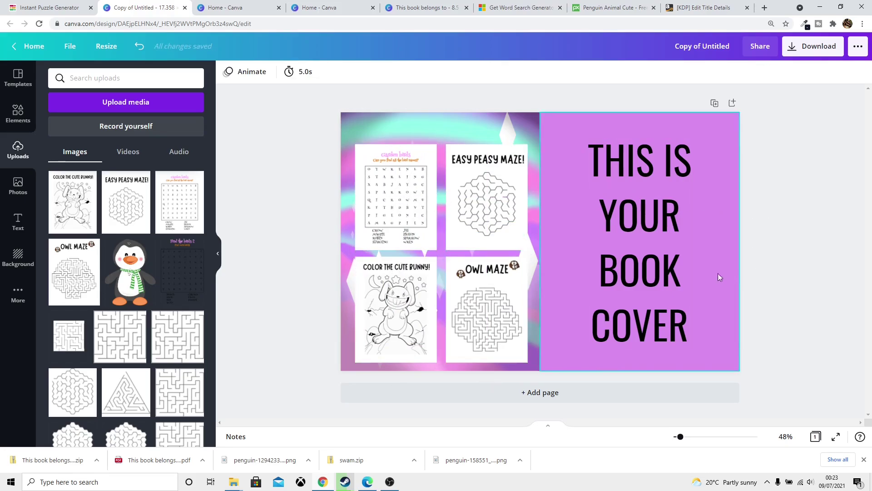
left_click_drag(489, 202, 488, 198)
left_click(814, 46)
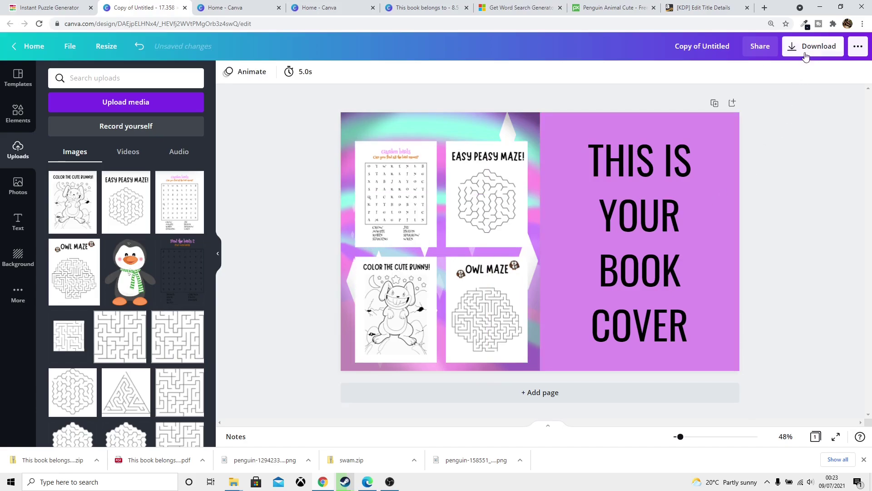
left_click(775, 117)
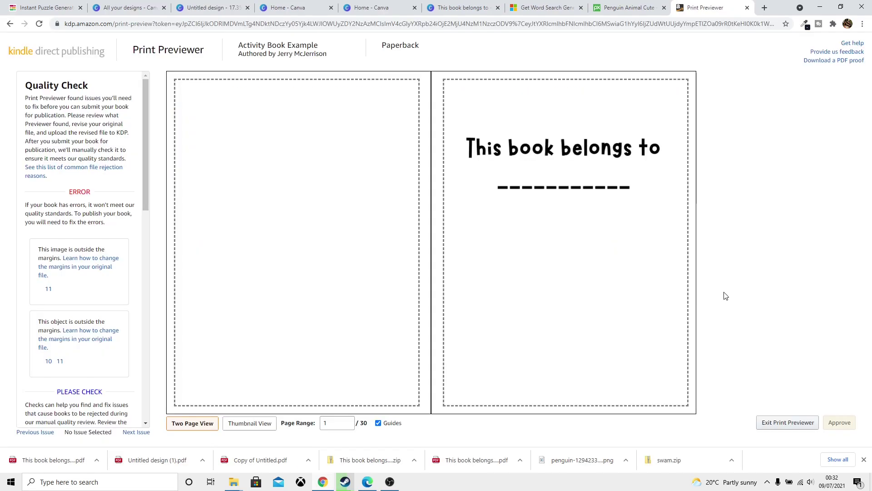
Review the opening pages of the paperback interior, up to pages 4-5, in the KDP Print Previewer
mouse_move(687, 295)
left_click(674, 224)
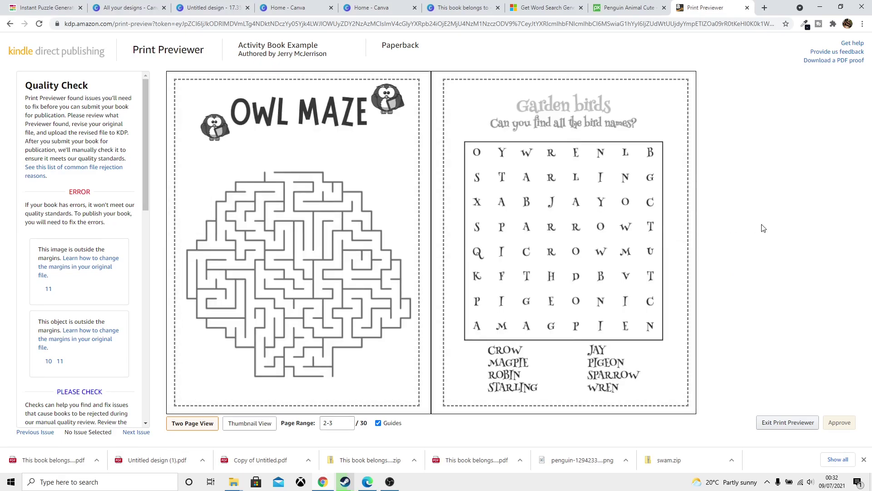
mouse_move(548, 219)
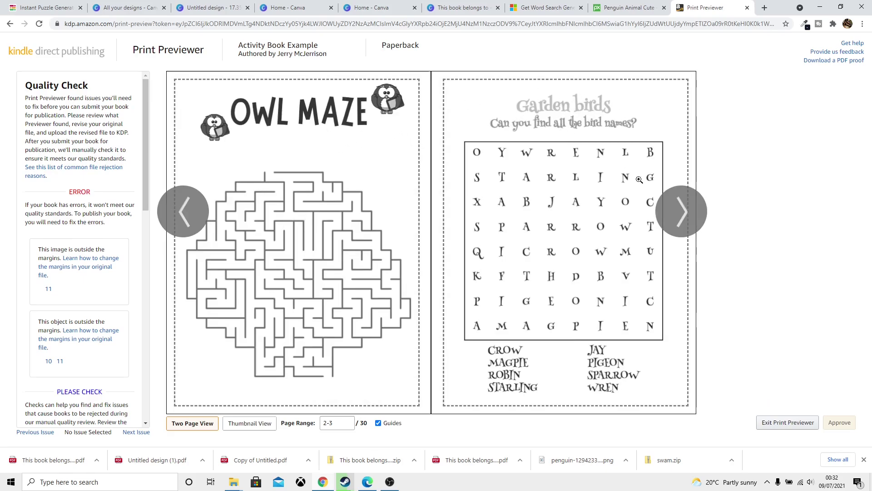
left_click(681, 212)
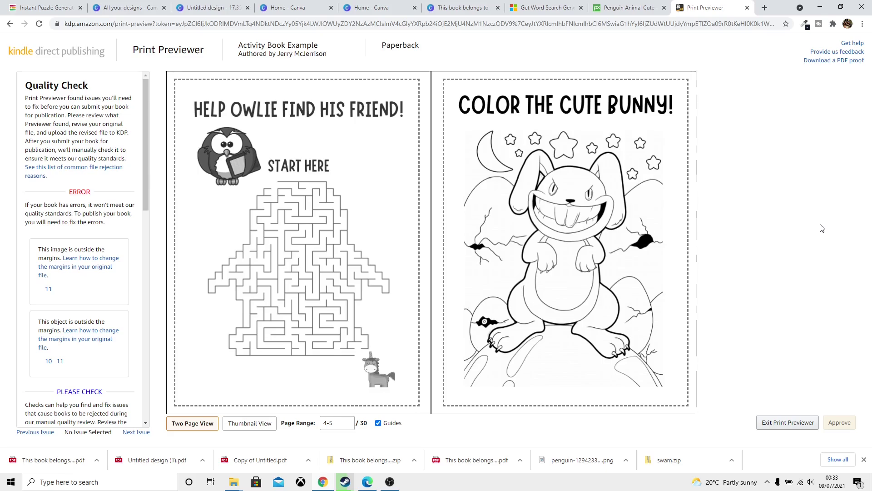
Examine the outside-margins errors on pages 10-11, zooming in on the parent penguin of the tracing page and back out
left_click(48, 361)
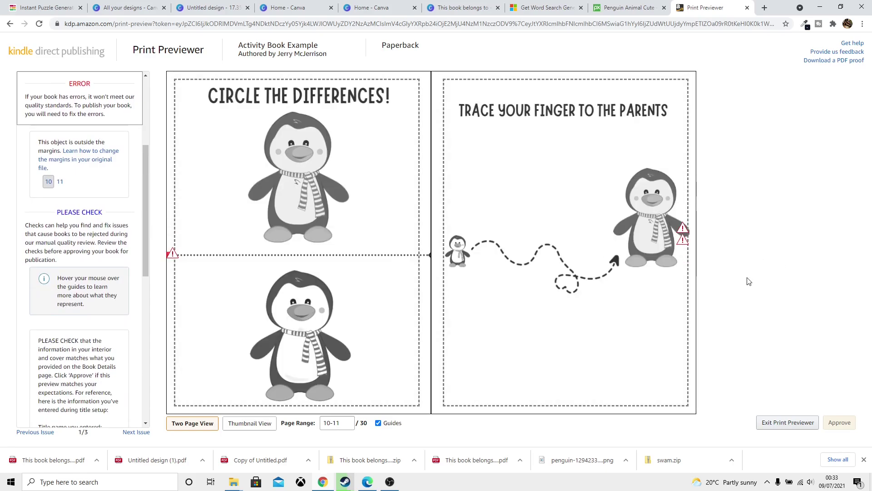
left_click(689, 237)
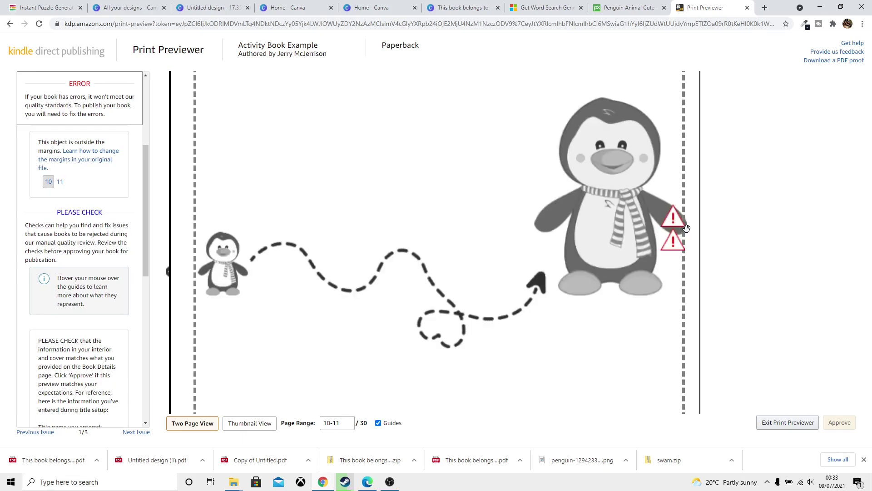
left_click(686, 228)
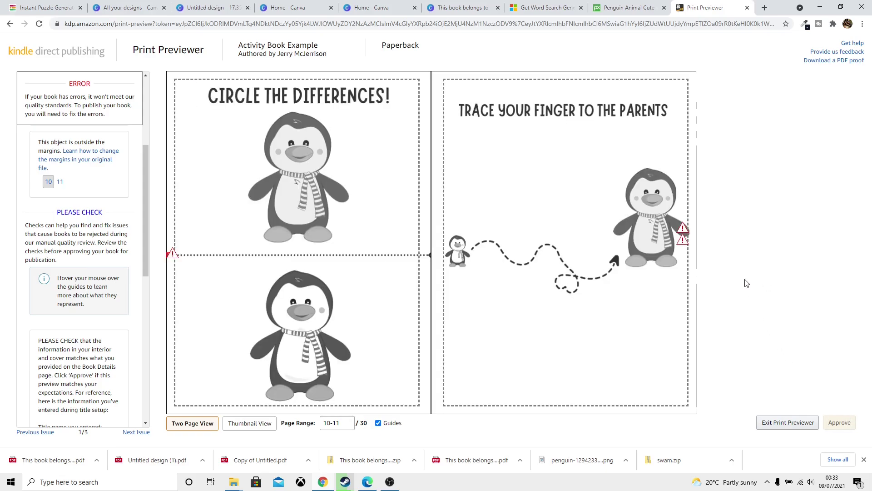
Go back through the previewed spreads from pages 10-11 to pages 4-5, checking the content against the margin guides
mouse_move(613, 165)
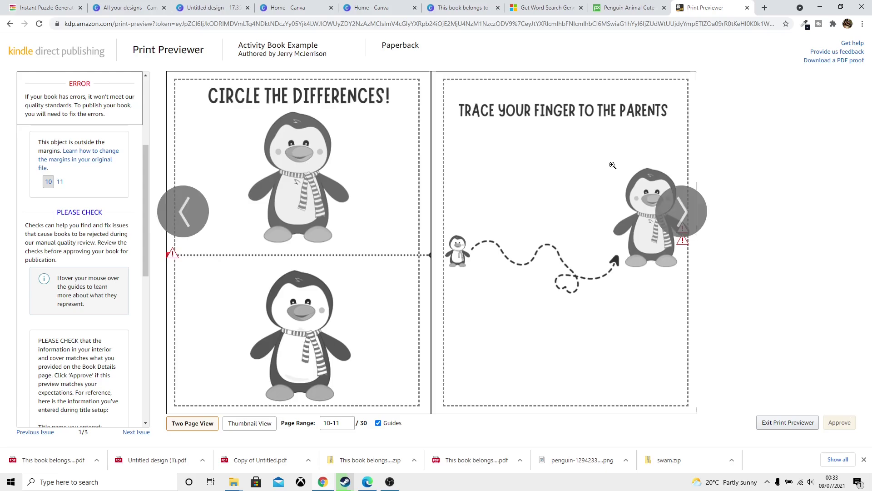
left_click(186, 222)
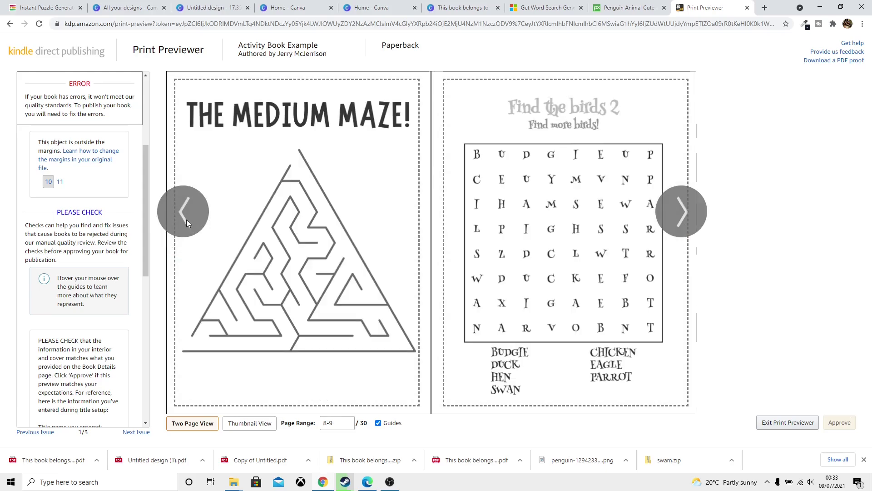
left_click(186, 219)
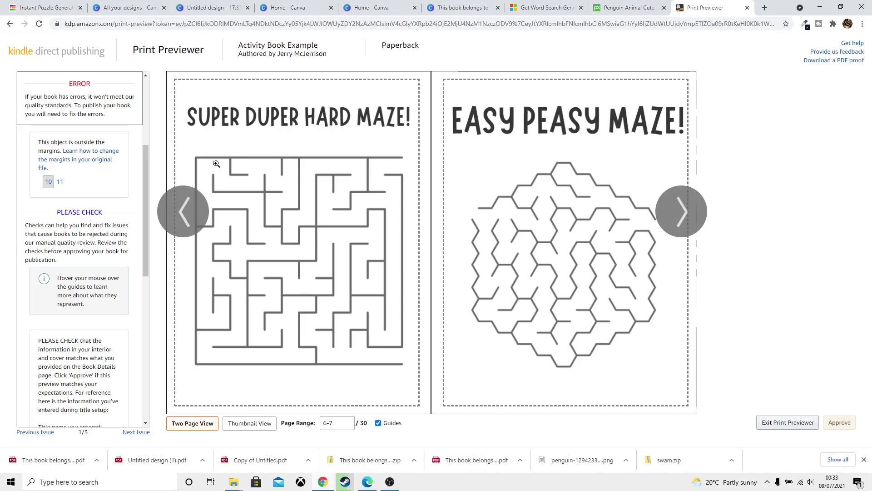
mouse_move(298, 273)
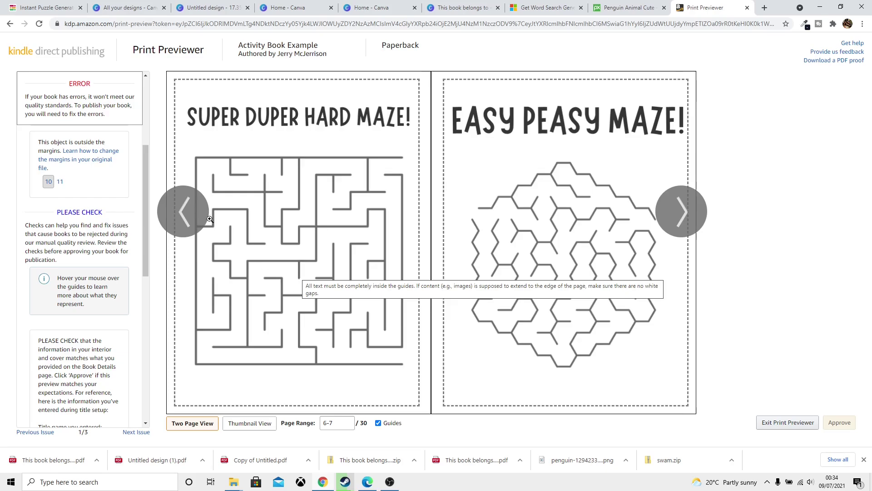
left_click(183, 212)
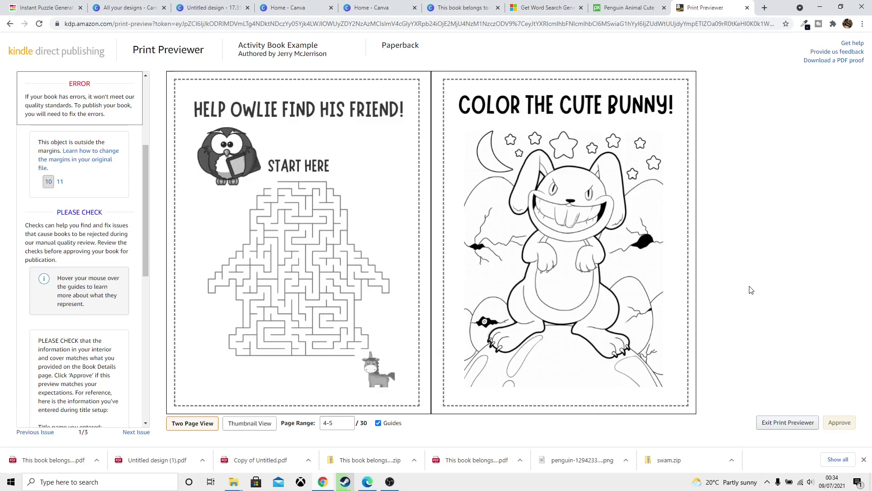